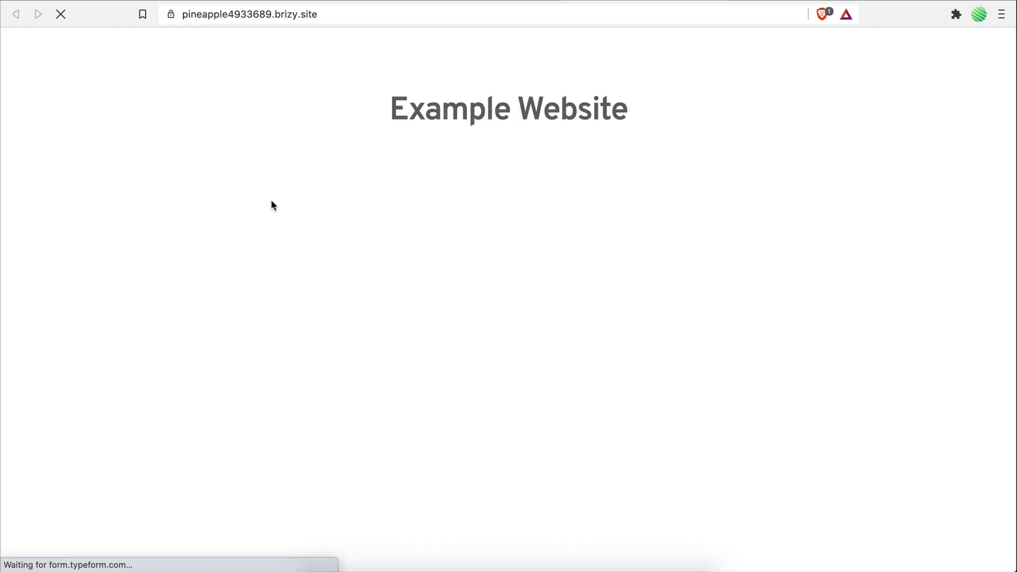
# Step: Submit a test lead with a name, an email, App Development and 'This is an example project'
pyautogui.write('Mike')
pyautogui.press('Return')
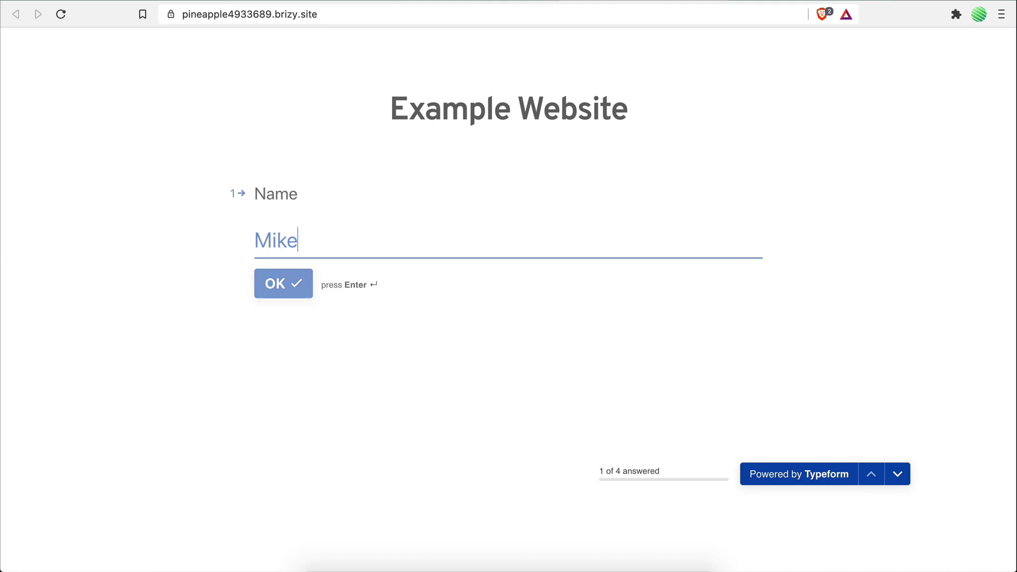
pyautogui.press('Return')
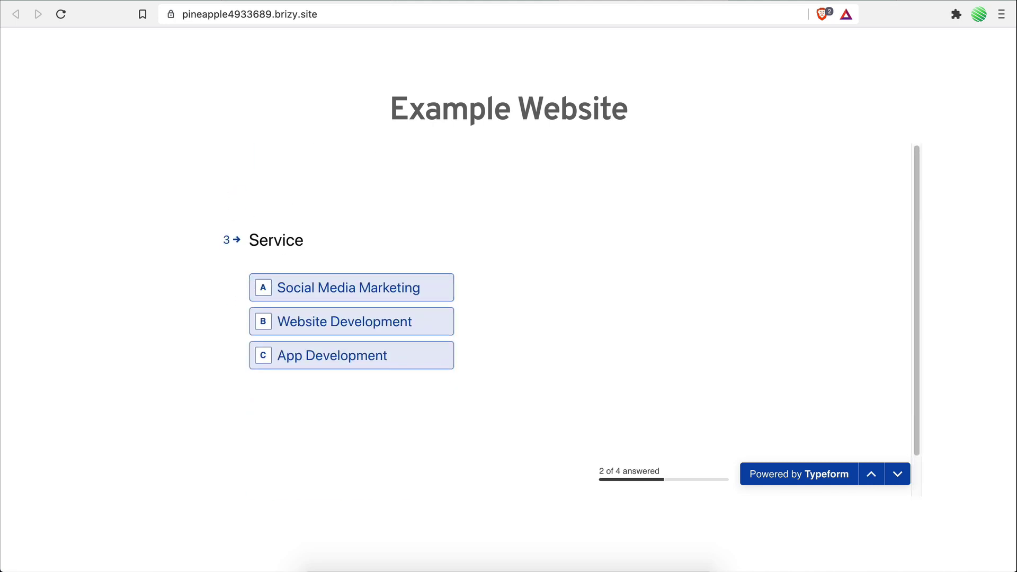
pyautogui.click(329, 355)
pyautogui.write('This is an example project')
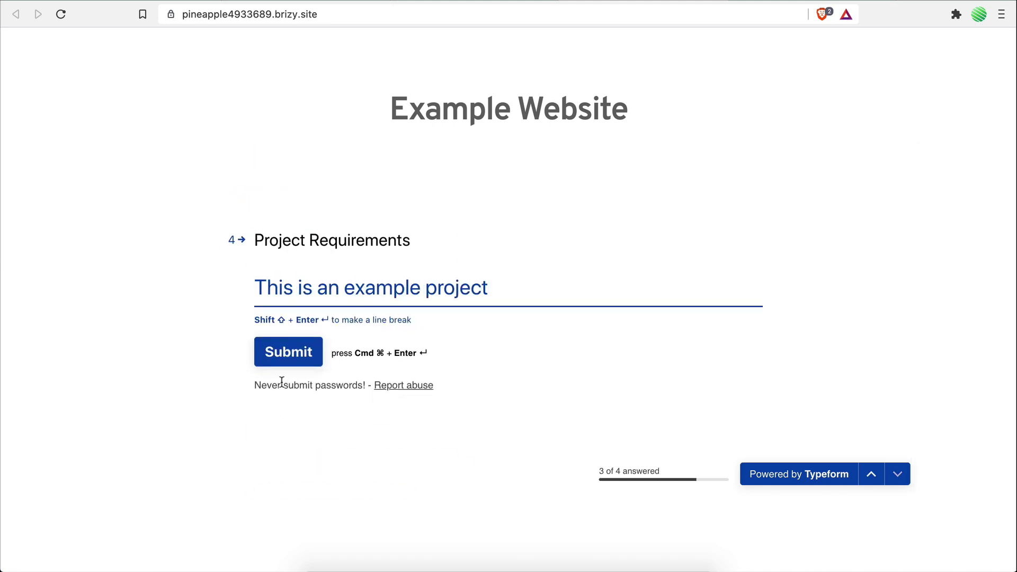
pyautogui.click(282, 354)
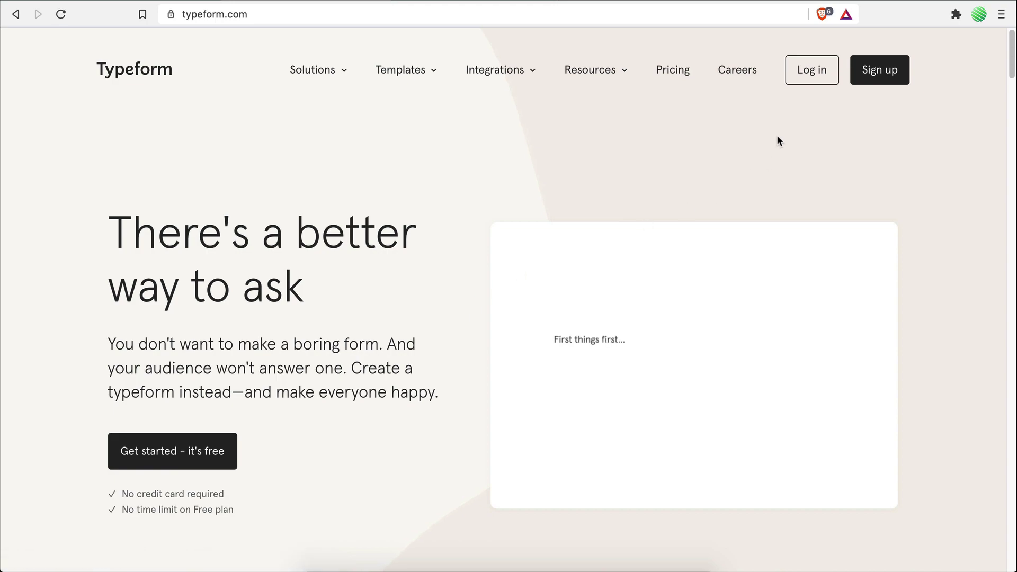
# Step: Log in to Typeform with saved LastPass credentials and start a new typeform from scratch
pyautogui.click(810, 81)
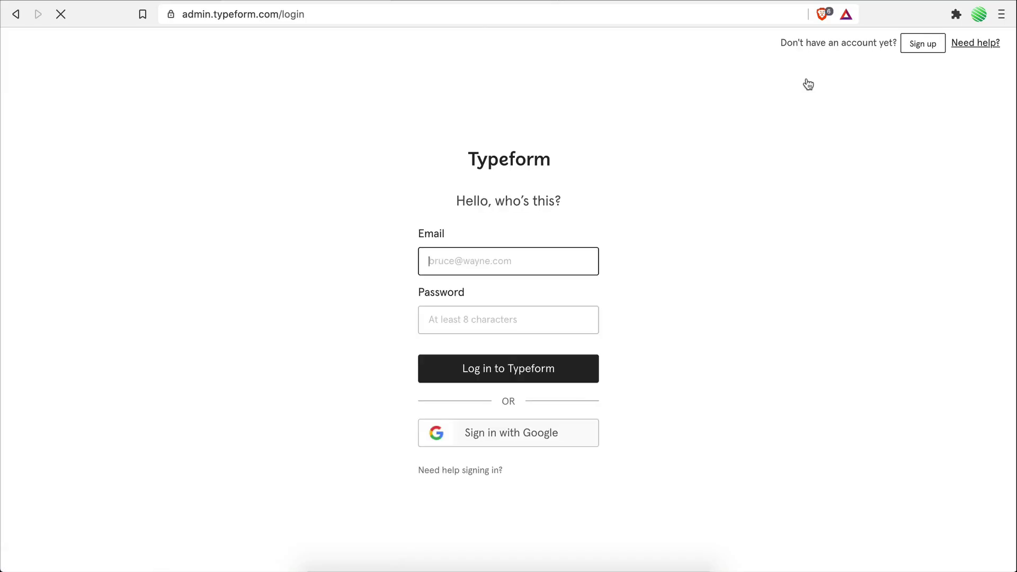
pyautogui.click(588, 263)
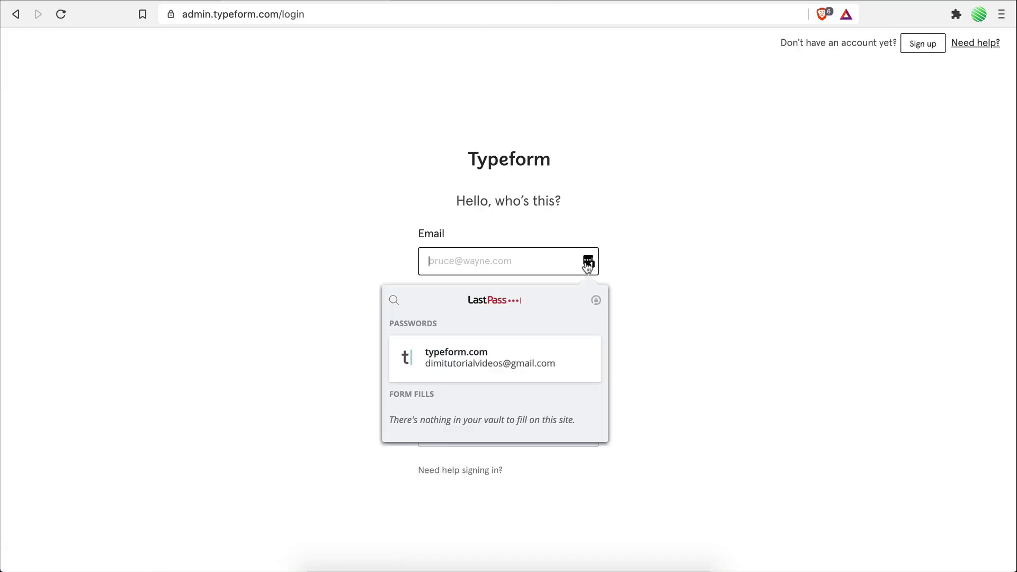
pyautogui.click(545, 356)
pyautogui.click(482, 371)
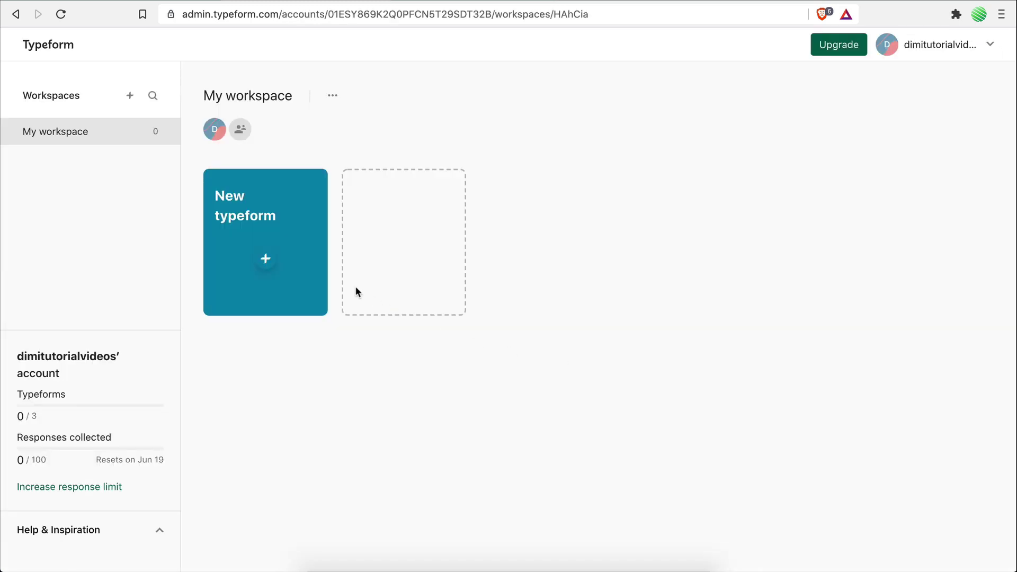
pyautogui.click(262, 260)
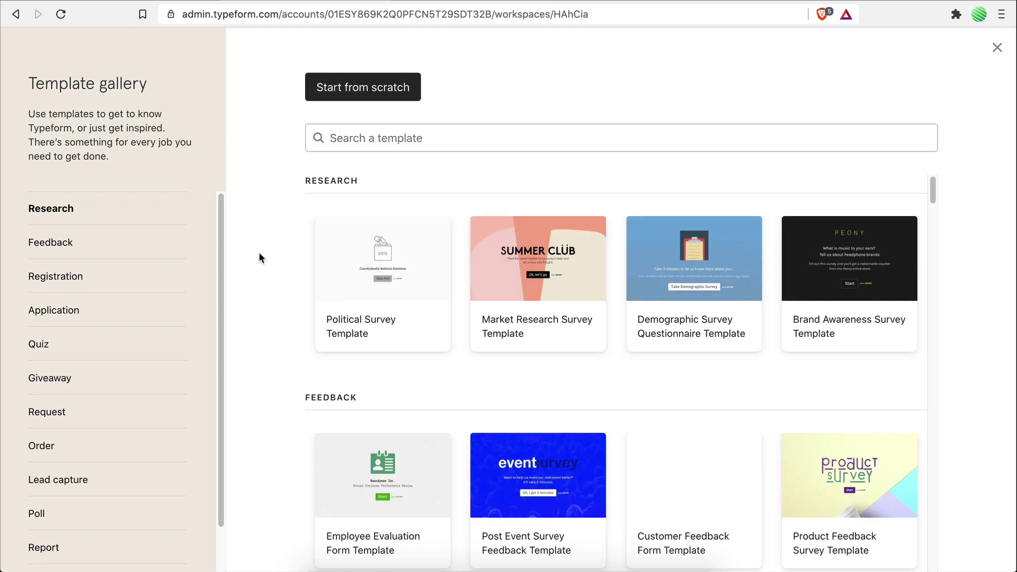
pyautogui.click(383, 98)
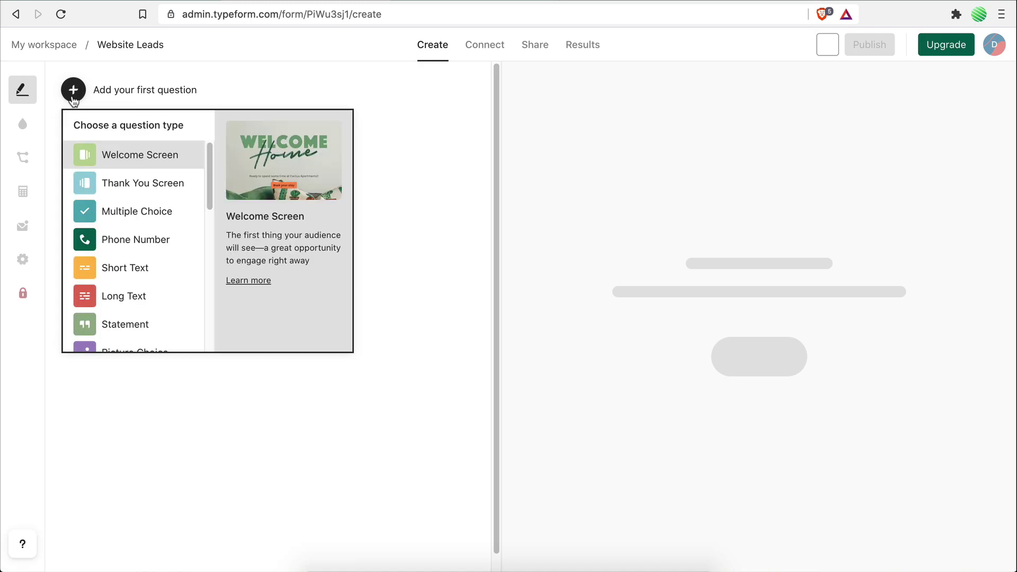
# Step: Add a Short Text question 'Name' and an Email question 'Email'
pyautogui.click(120, 263)
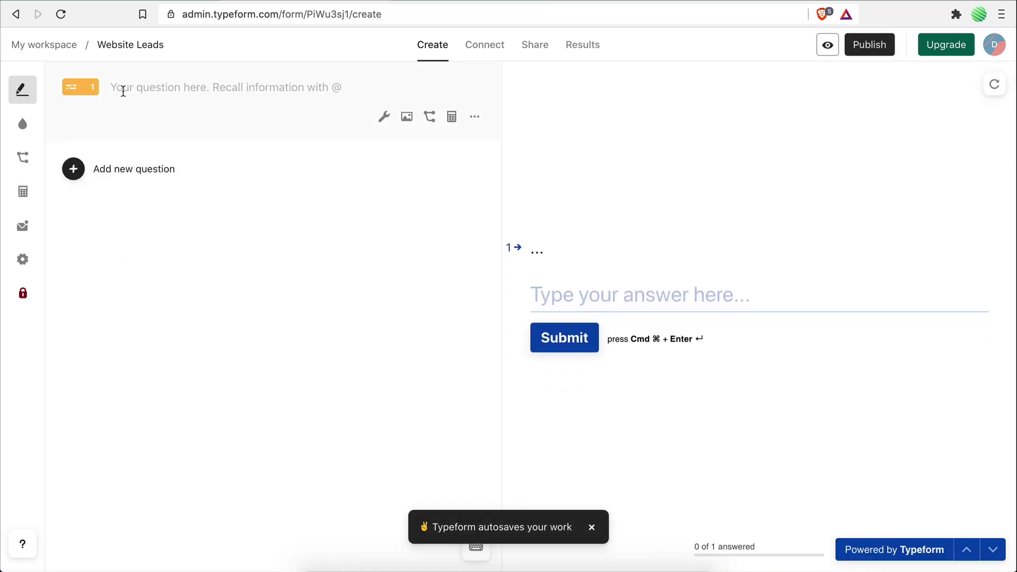
pyautogui.click(123, 91)
pyautogui.write('Name')
pyautogui.click(75, 172)
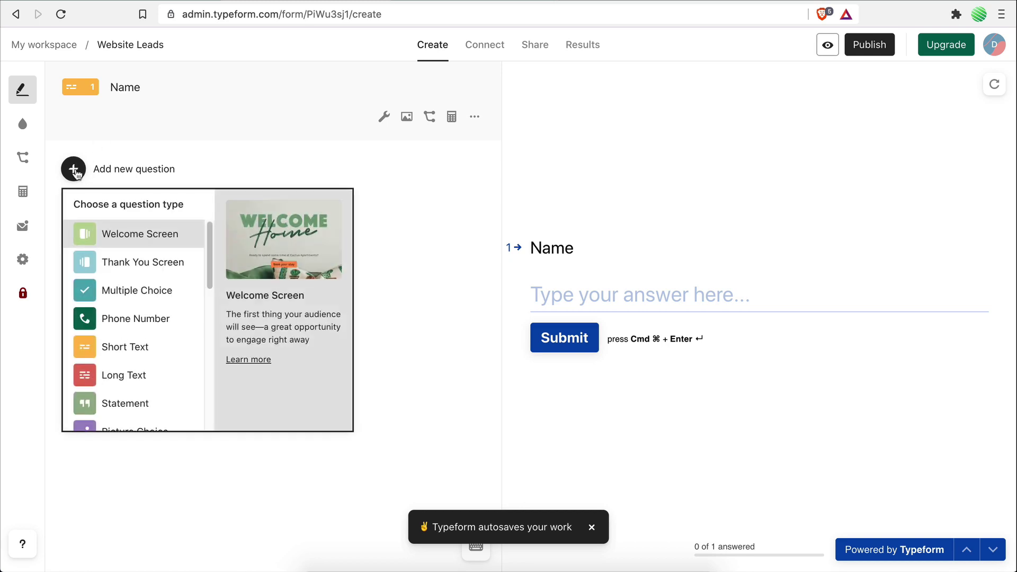
pyautogui.scroll(-5, 120, 344)
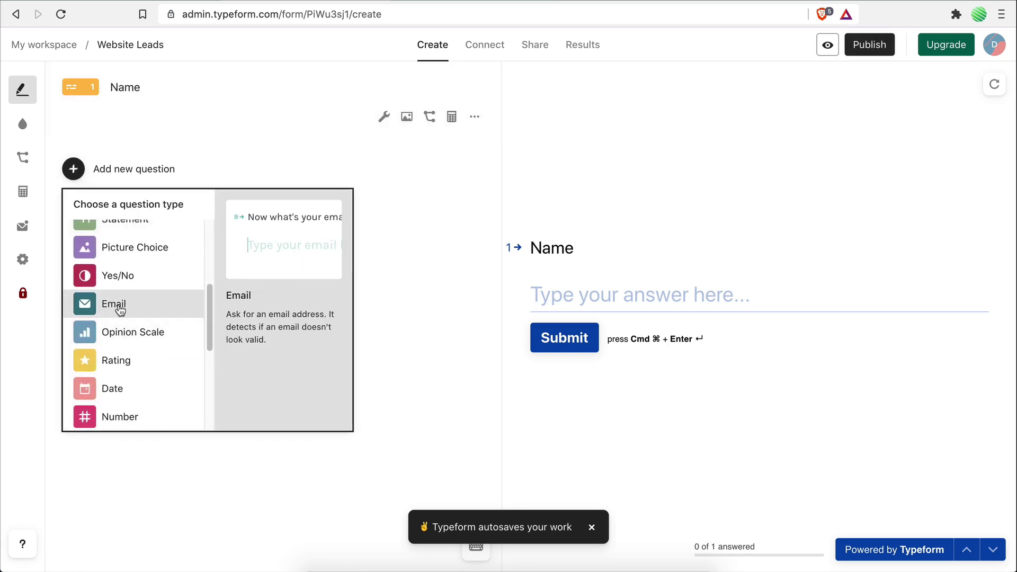
pyautogui.click(120, 310)
pyautogui.write('E')
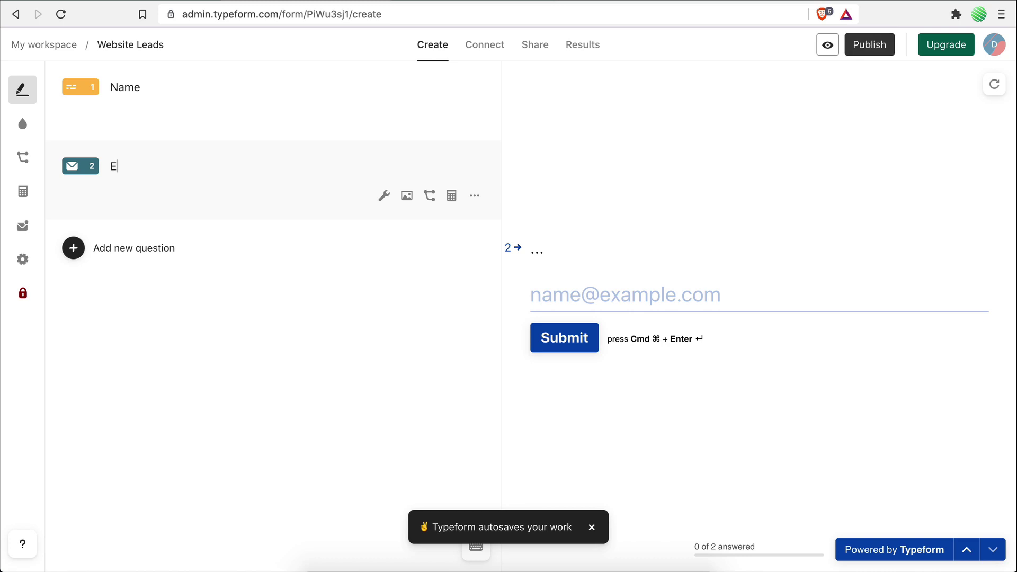
pyautogui.write('mail')
# Step: Add Multiple Choice 'Service' with Social Media Marketing, Website Development and App Development
pyautogui.click(74, 248)
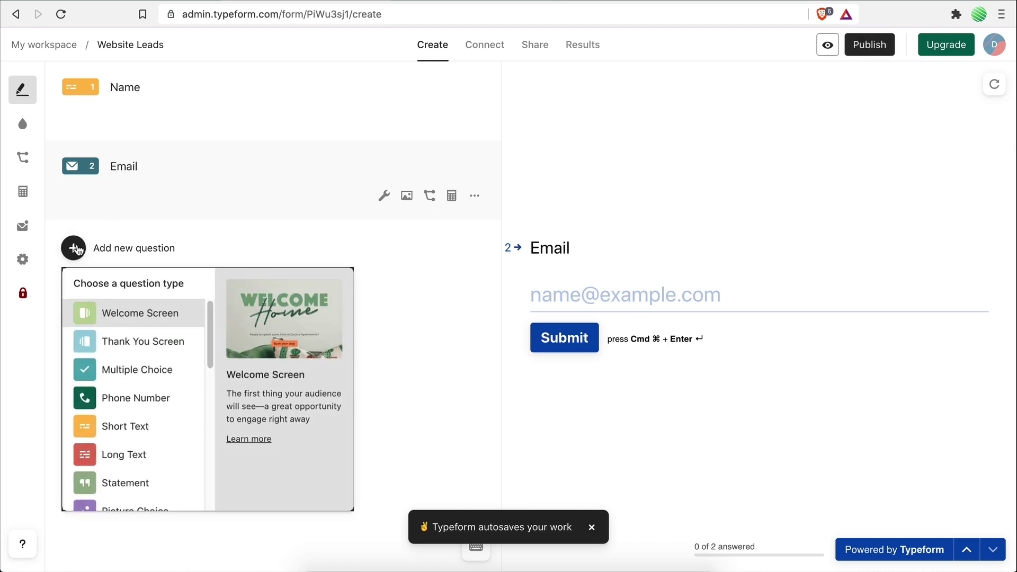
pyautogui.click(128, 374)
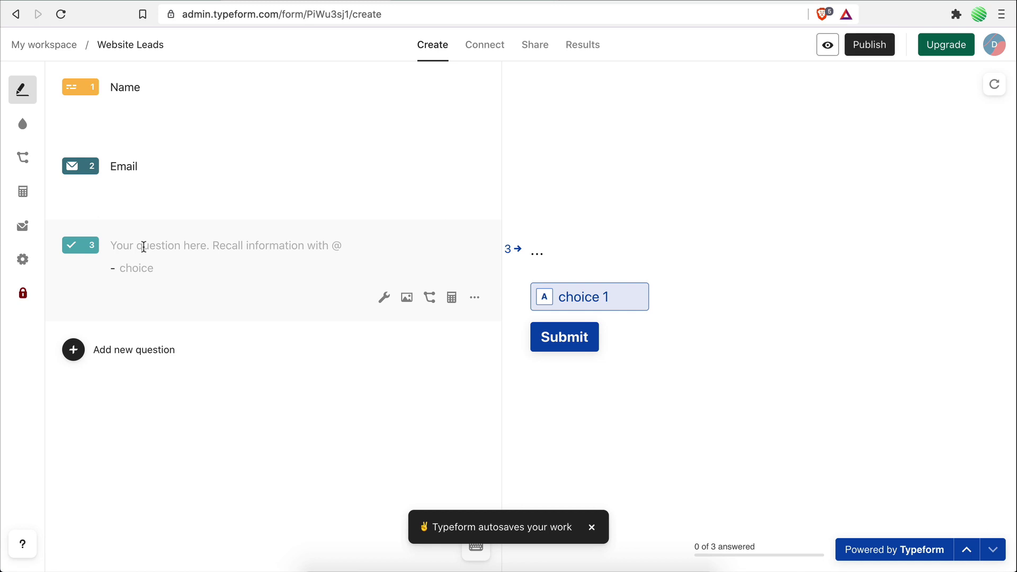
pyautogui.click(143, 247)
pyautogui.write('Service')
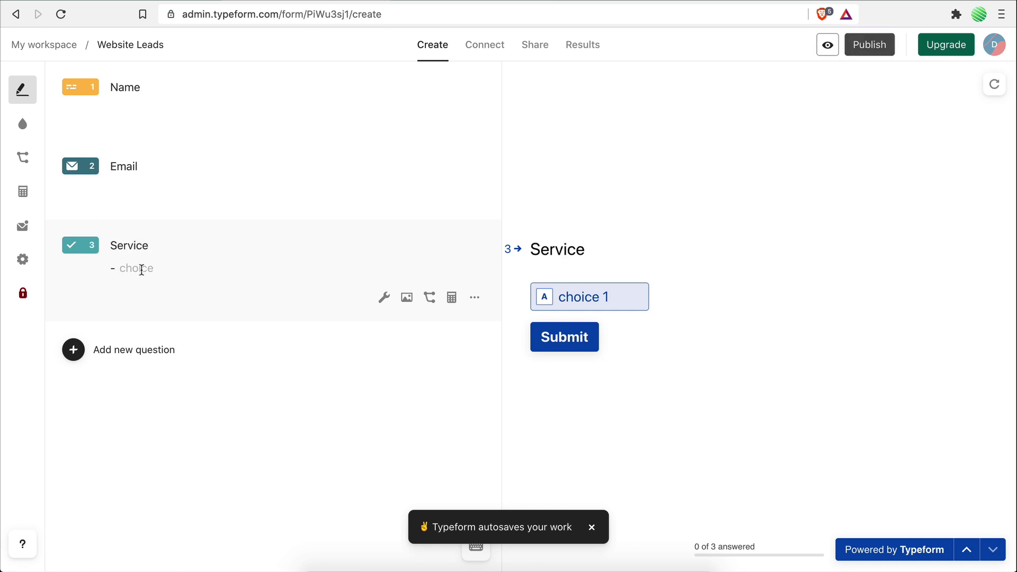
pyautogui.click(141, 269)
pyautogui.write('Social Medi')
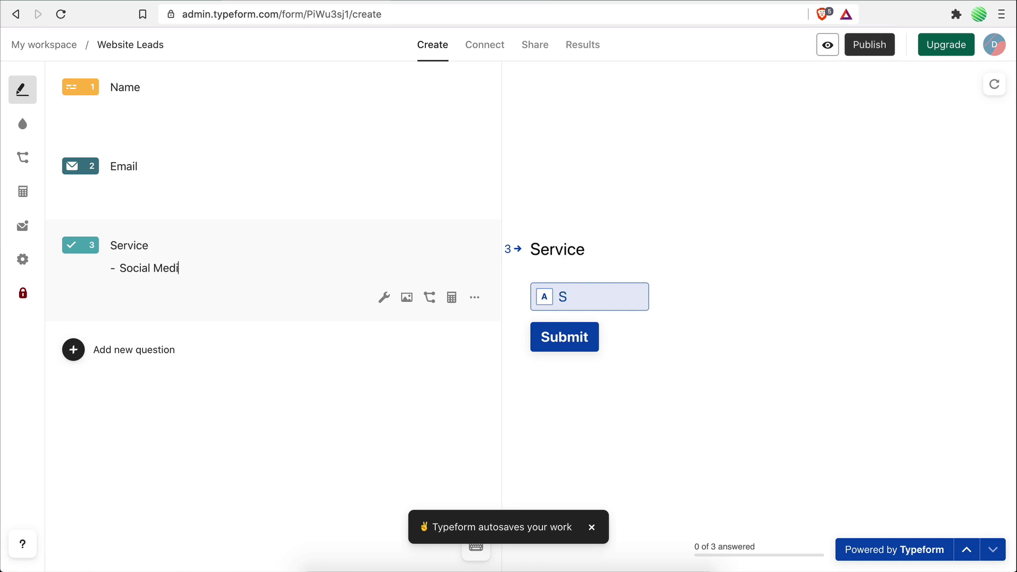
pyautogui.write('a Marketing')
pyautogui.press('Return')
pyautogui.write('Webs')
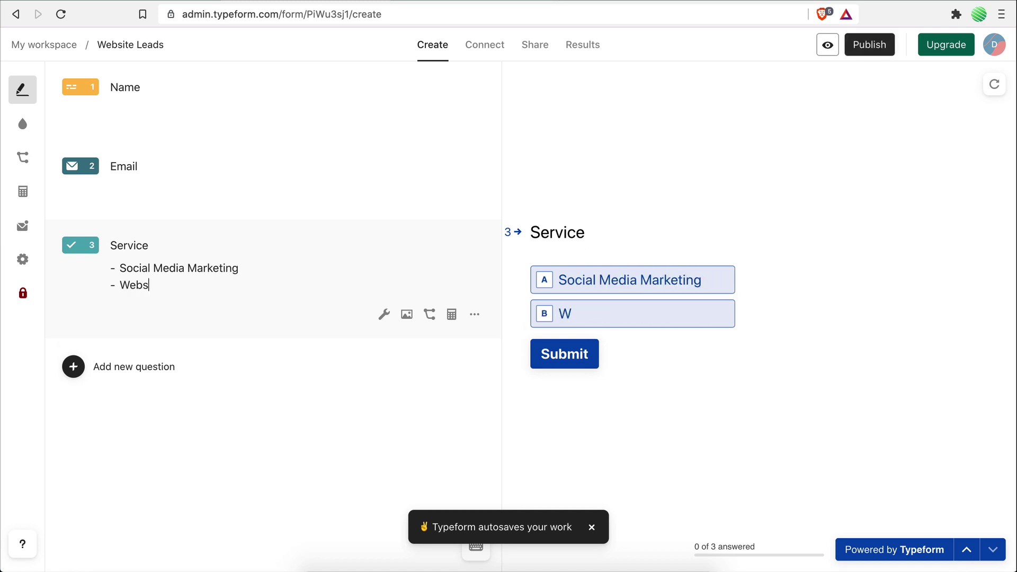
pyautogui.write('ite Development')
pyautogui.press('Return')
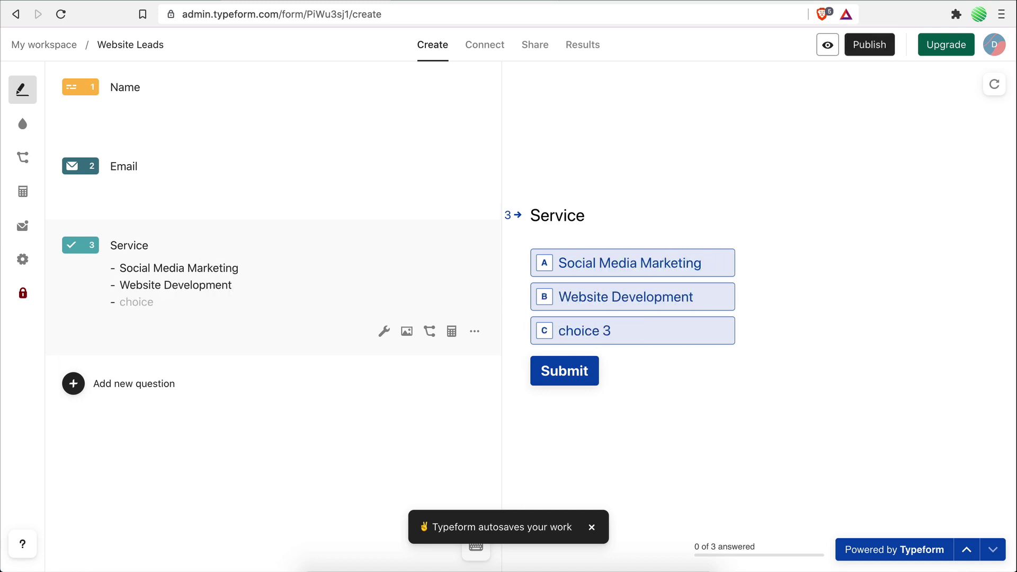
pyautogui.write('App Development')
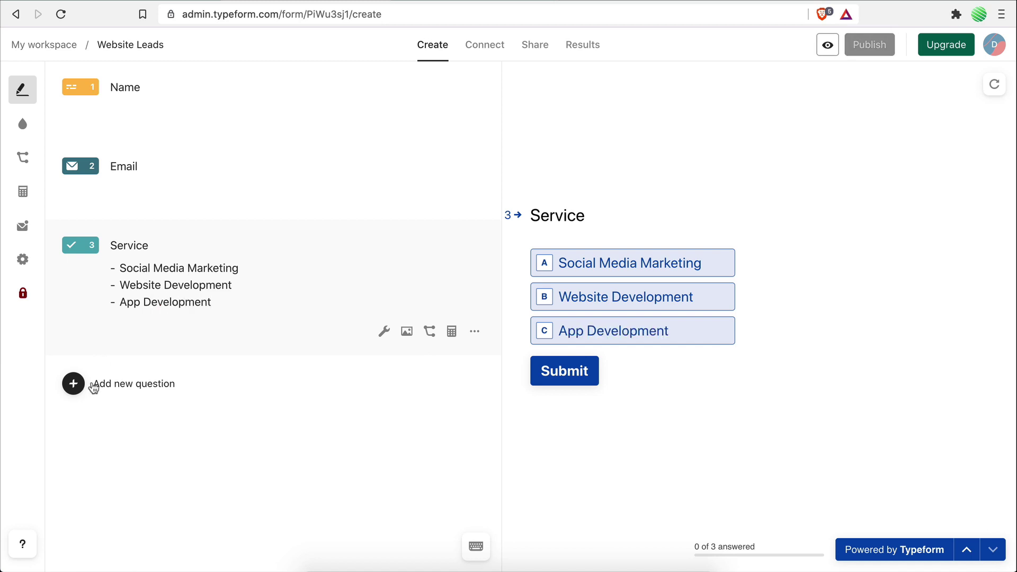
# Step: Add a Long Text question titled 'Project Requirements'
pyautogui.click(93, 389)
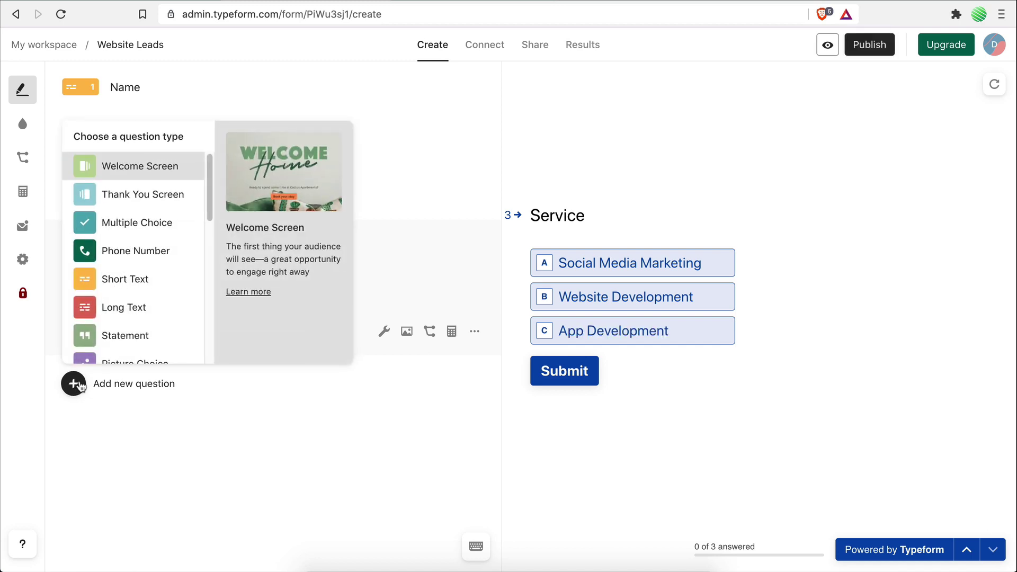
pyautogui.click(132, 291)
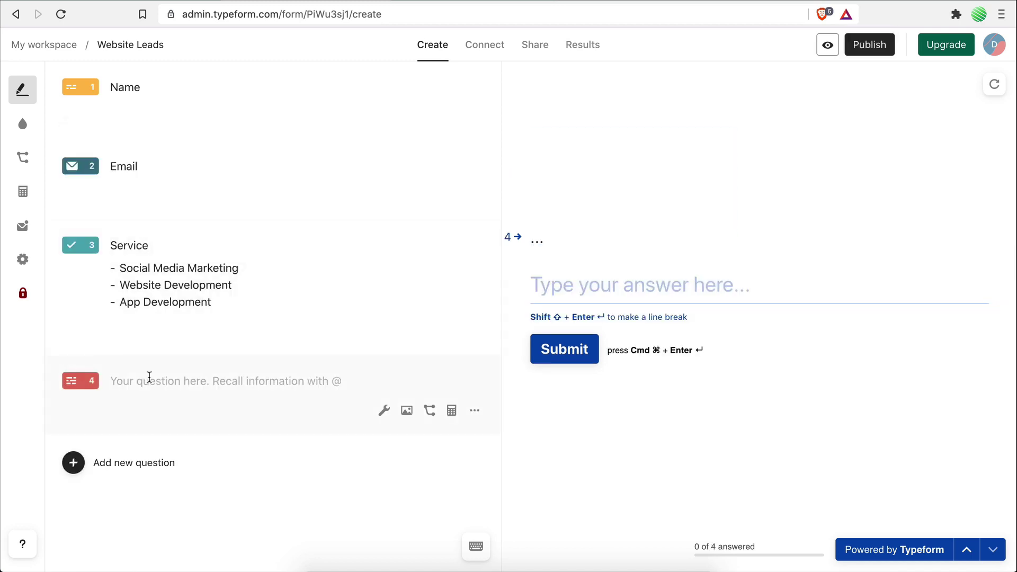
pyautogui.write('Project')
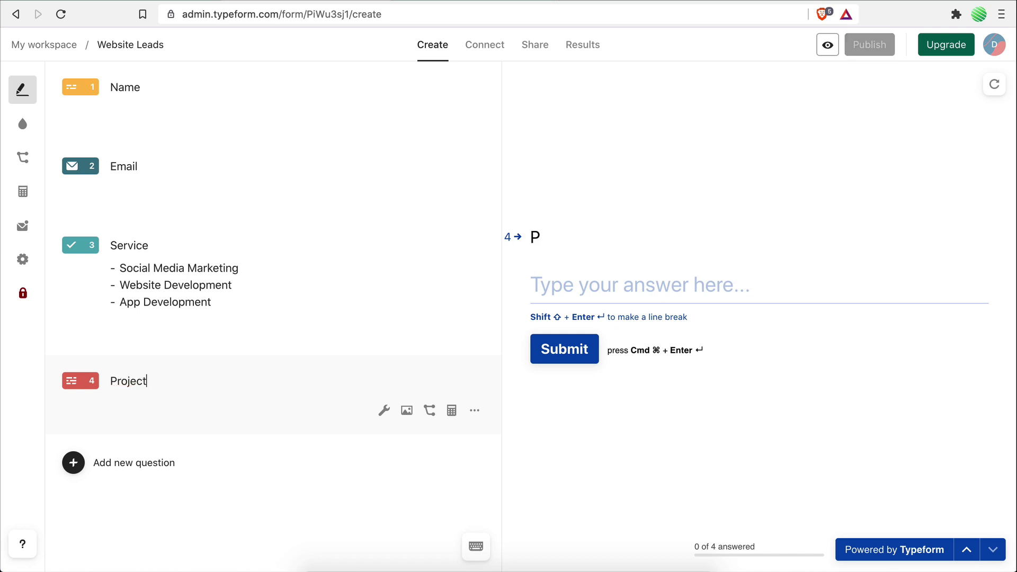
pyautogui.write(' Requirements')
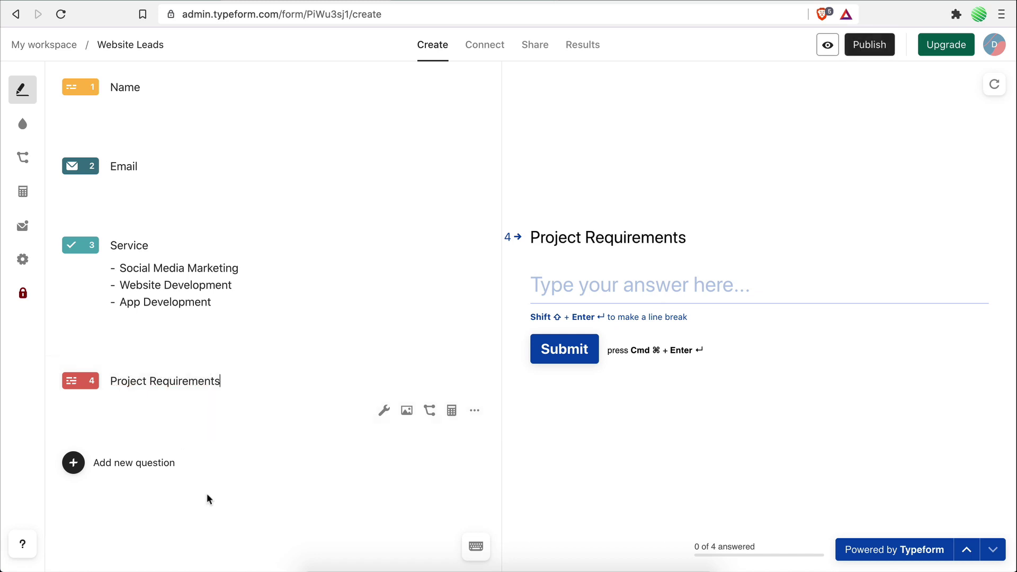
pyautogui.click(206, 497)
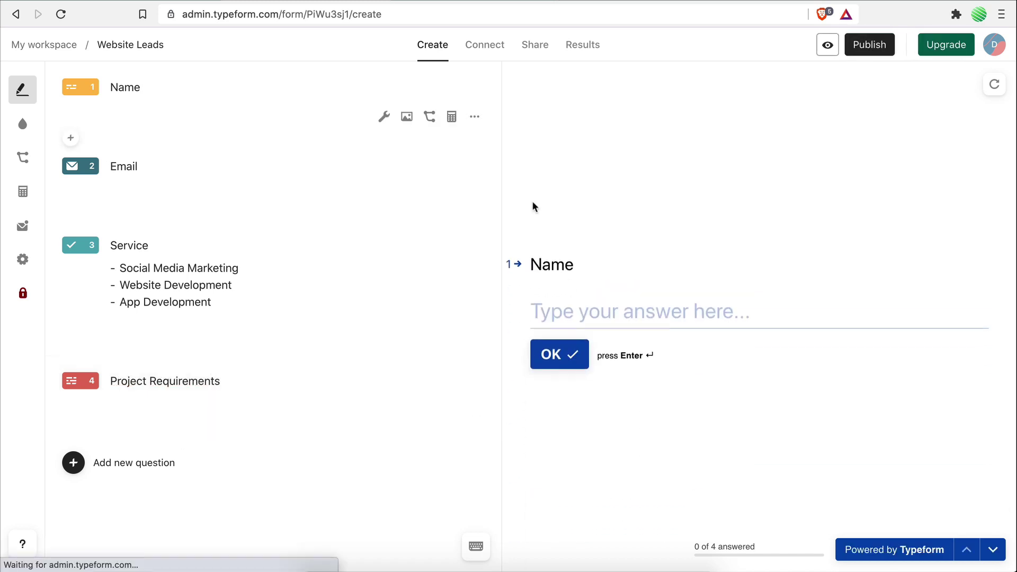
# Step: Publish the Website Leads form and copy its Standard embed code
pyautogui.click(868, 44)
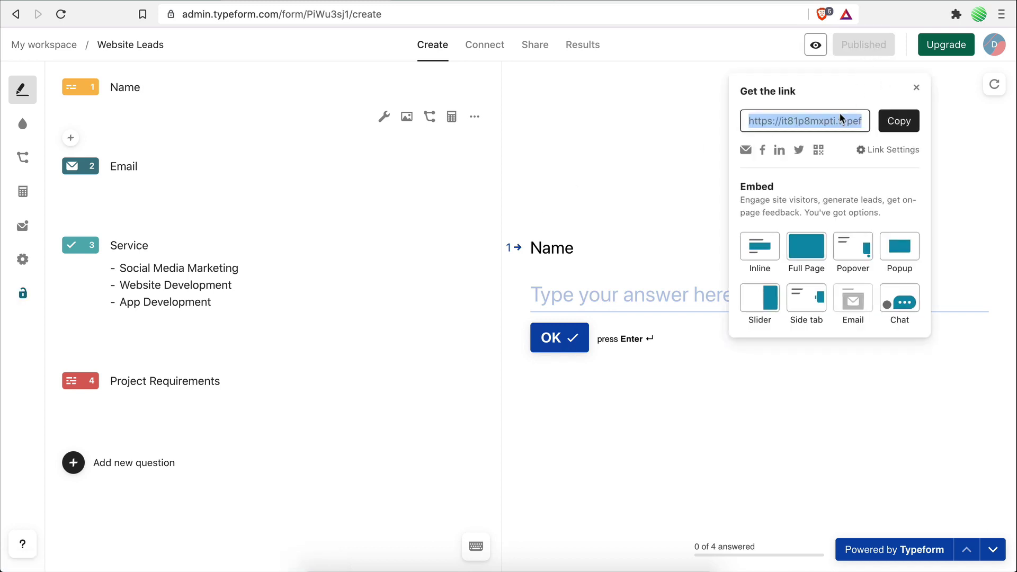
pyautogui.click(764, 253)
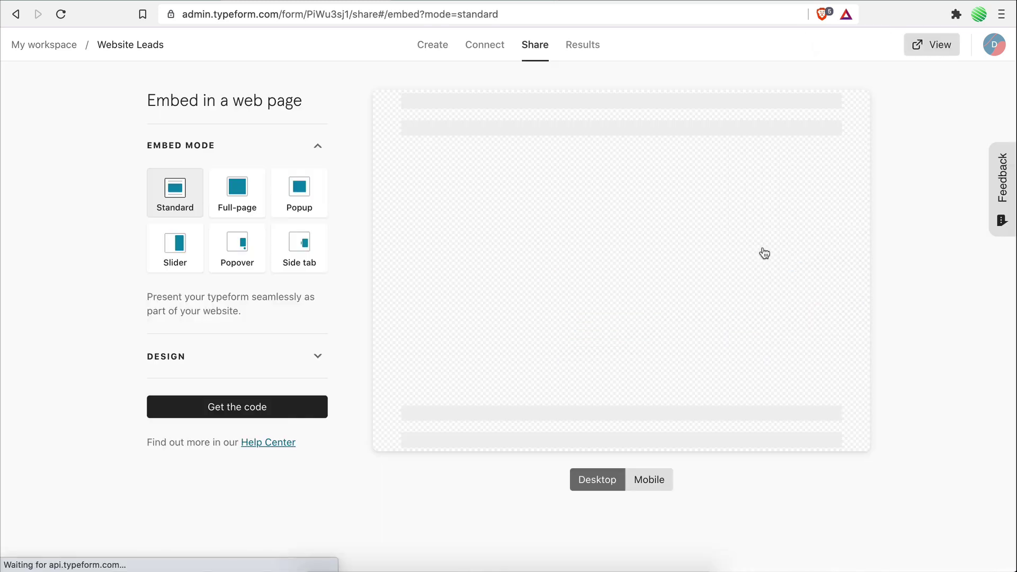
pyautogui.click(232, 406)
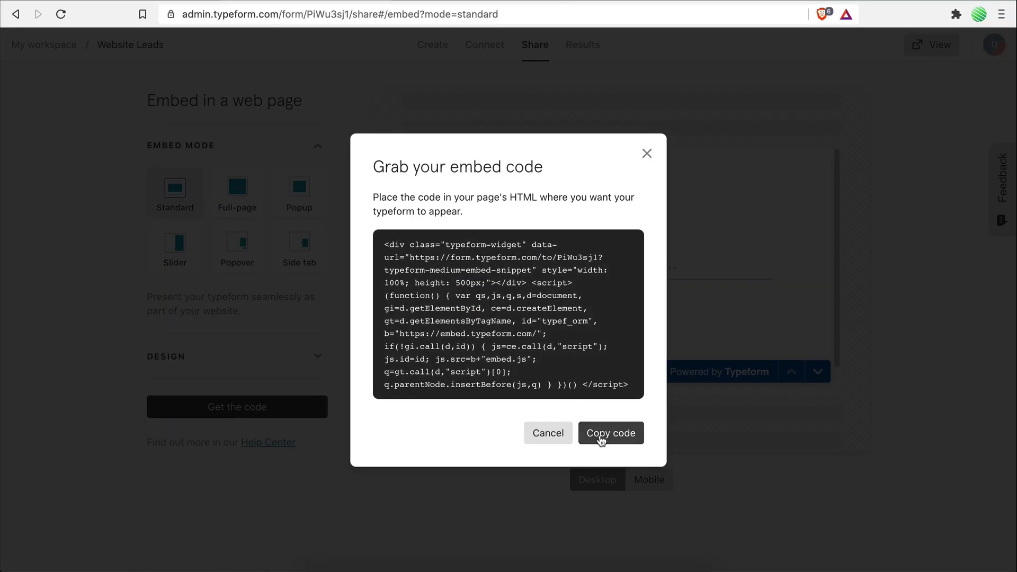
pyautogui.click(602, 437)
# Step: Paste the Typeform embed code into the placeholder under the Example Website heading and update the page
pyautogui.hotkey('ctrl', 'Tab')
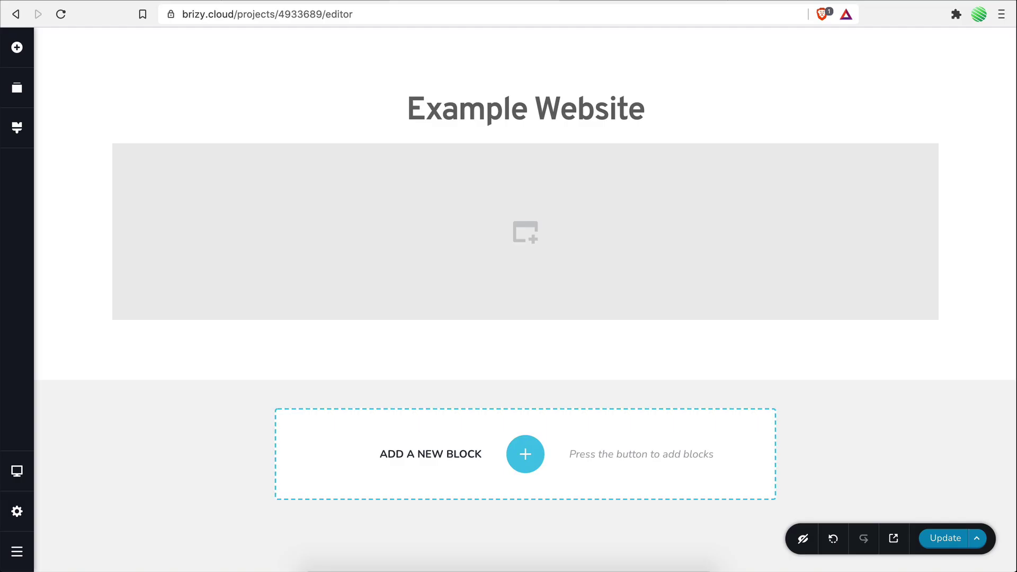
pyautogui.click(514, 238)
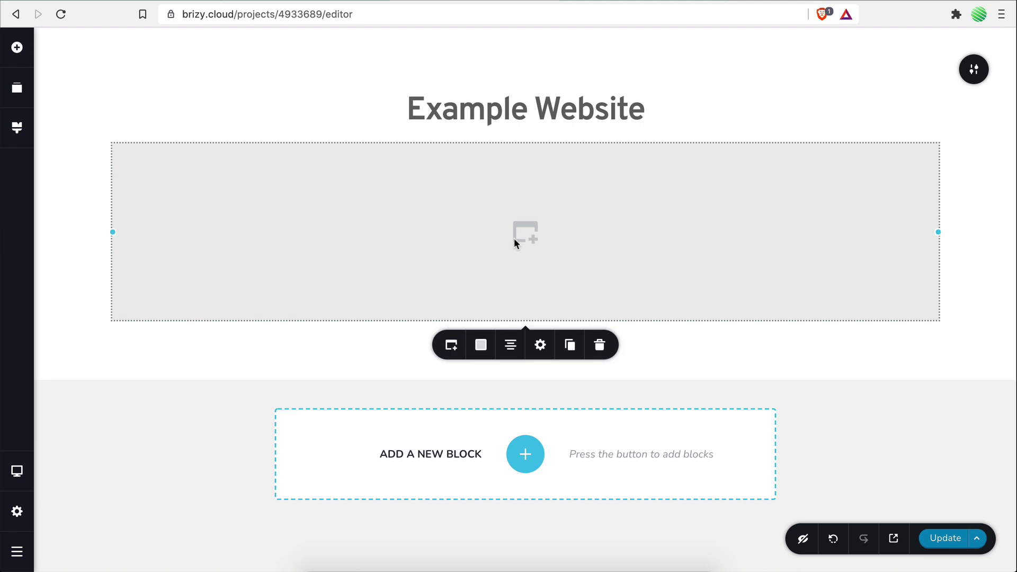
pyautogui.click(451, 345)
pyautogui.click(448, 274)
pyautogui.hotkey('ctrl', 'v')
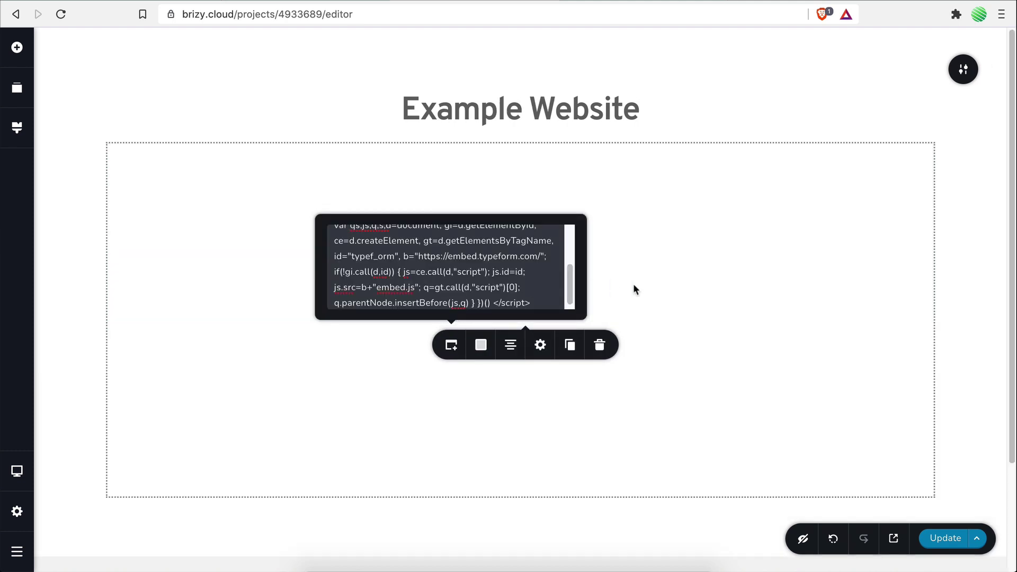
pyautogui.click(634, 284)
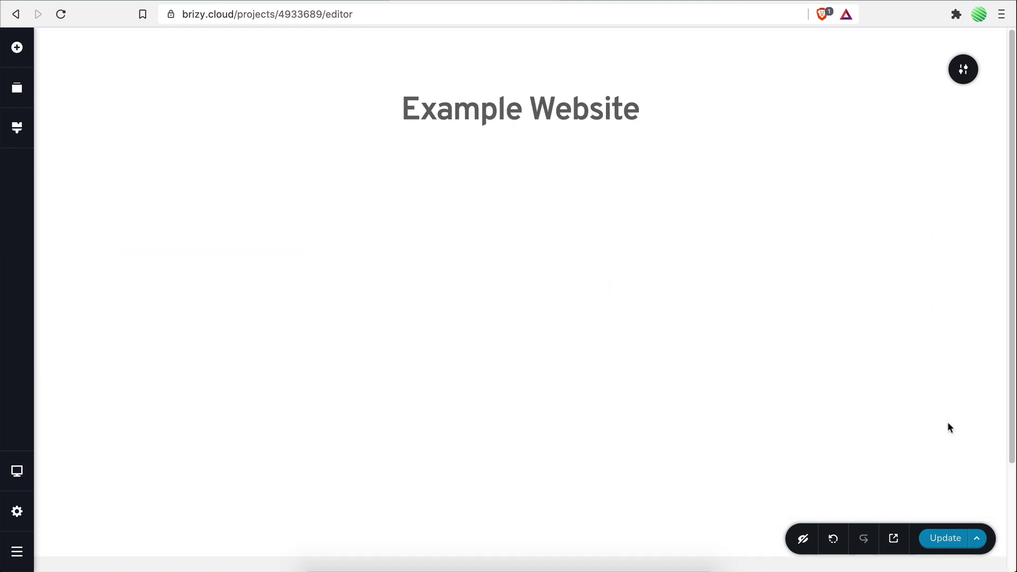
pyautogui.click(944, 545)
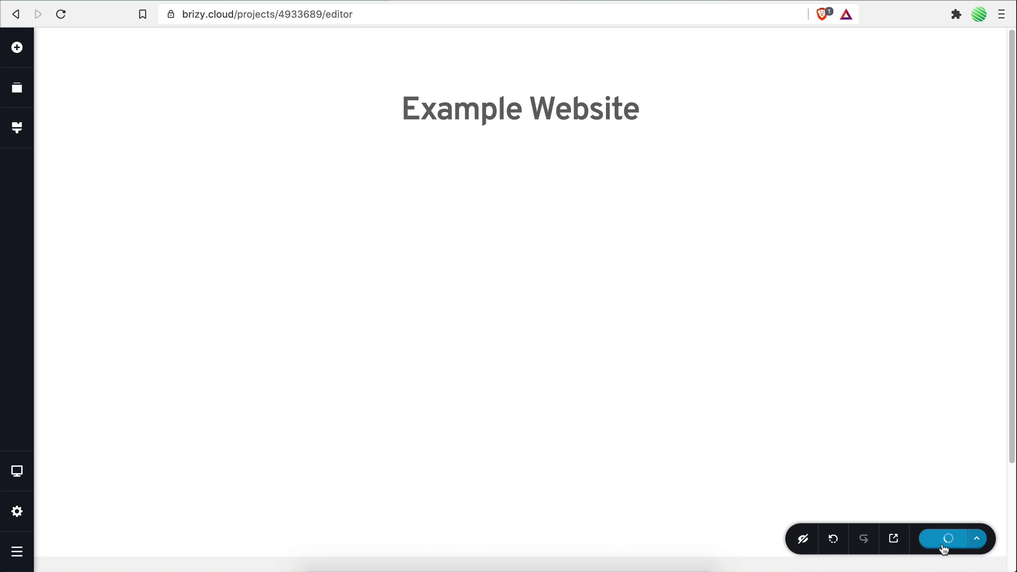
# Step: Open the live Example Website in a new browser tab
pyautogui.click(894, 538)
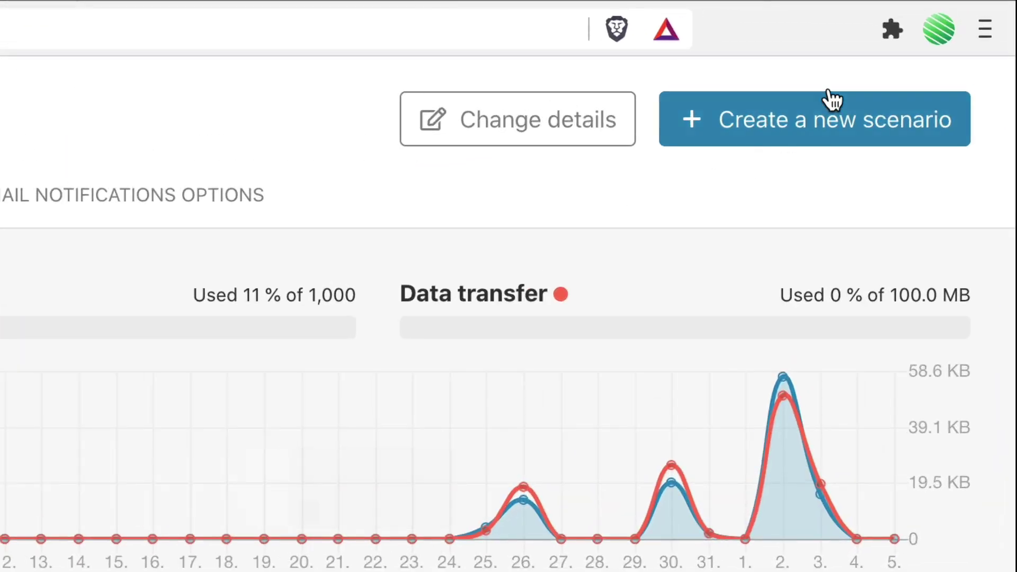
# Step: Create a blank scenario and add the Typeform Watch Responses (instant) trigger
pyautogui.click(926, 61)
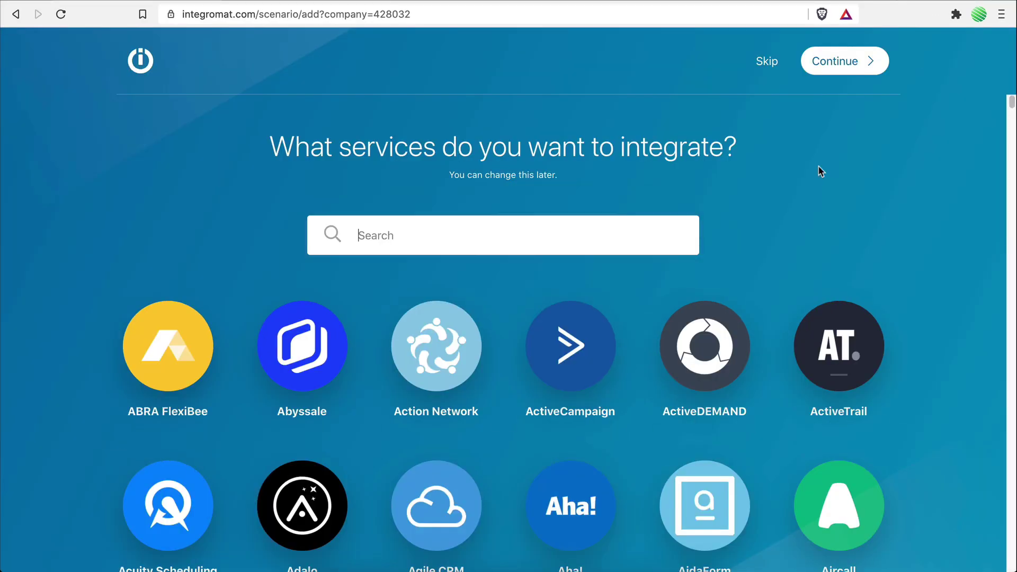
pyautogui.click(768, 61)
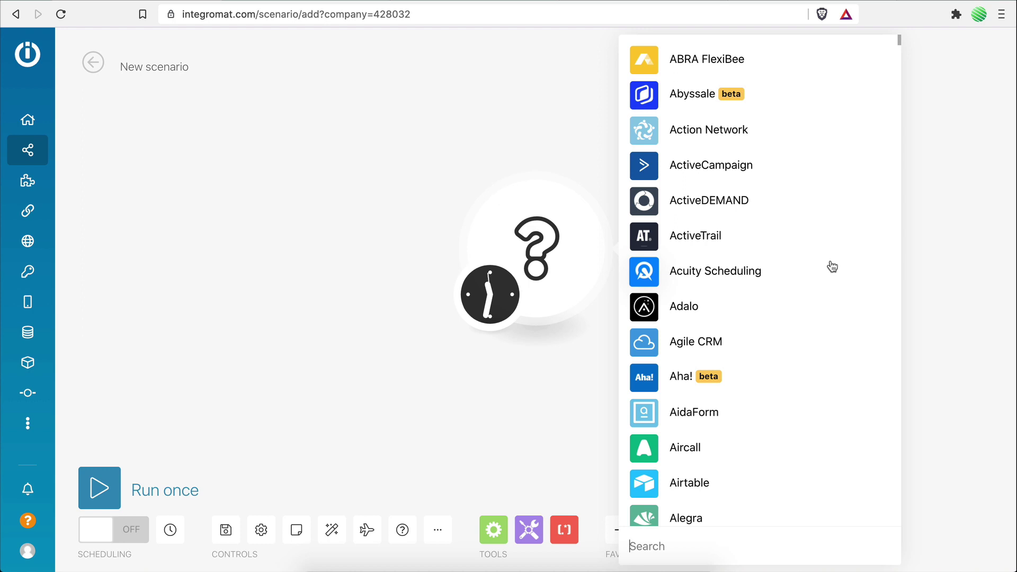
pyautogui.click(674, 543)
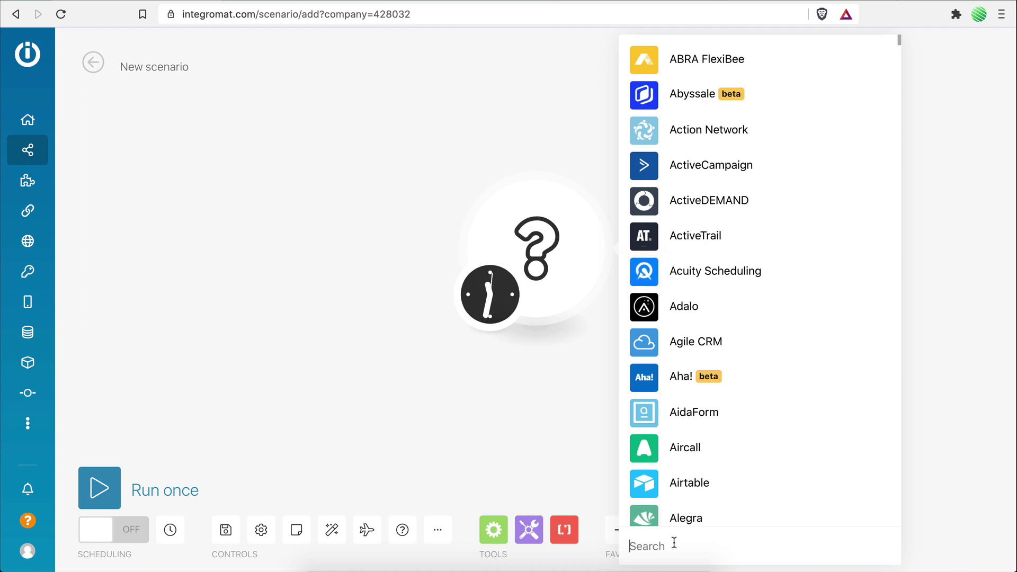
pyautogui.write('typeform')
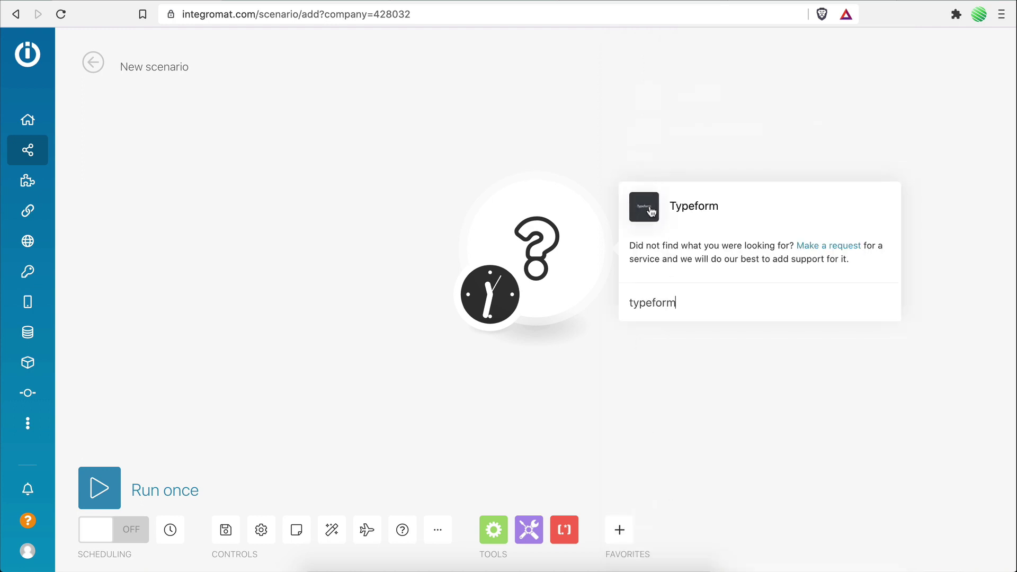
pyautogui.click(648, 210)
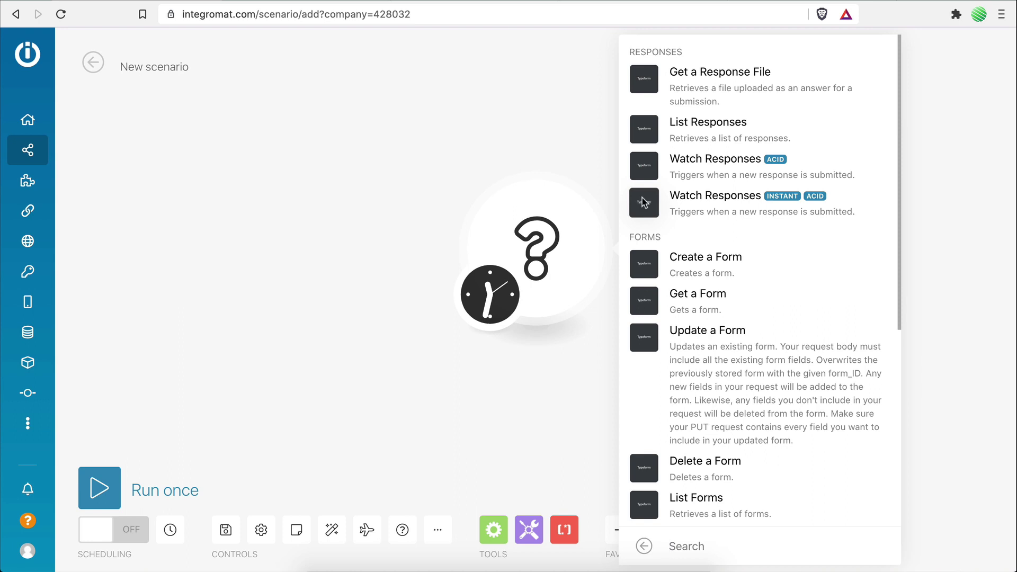
pyautogui.click(643, 202)
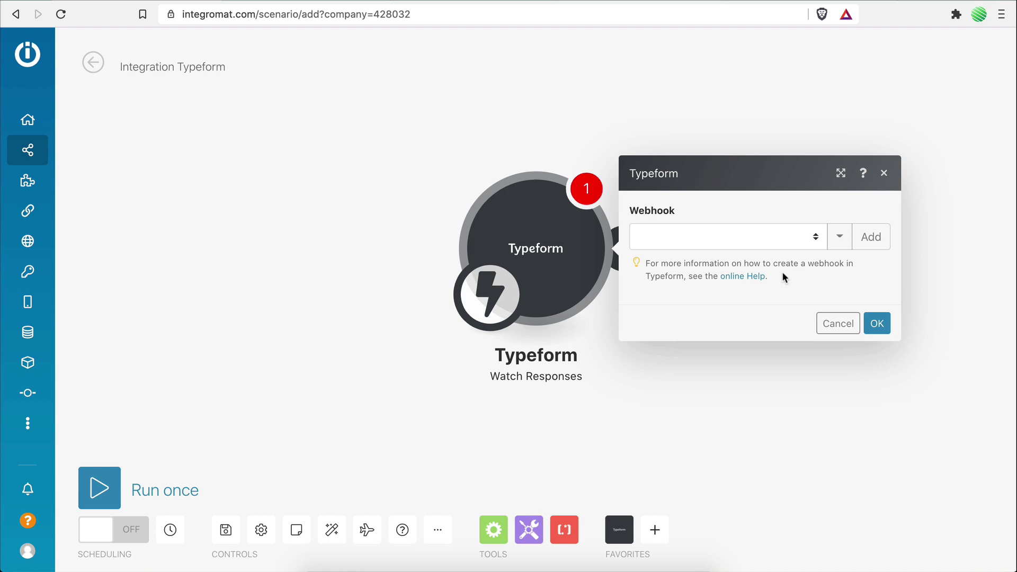
# Step: Add a webhook with the default name and authorize a new Typeform connection
pyautogui.click(861, 242)
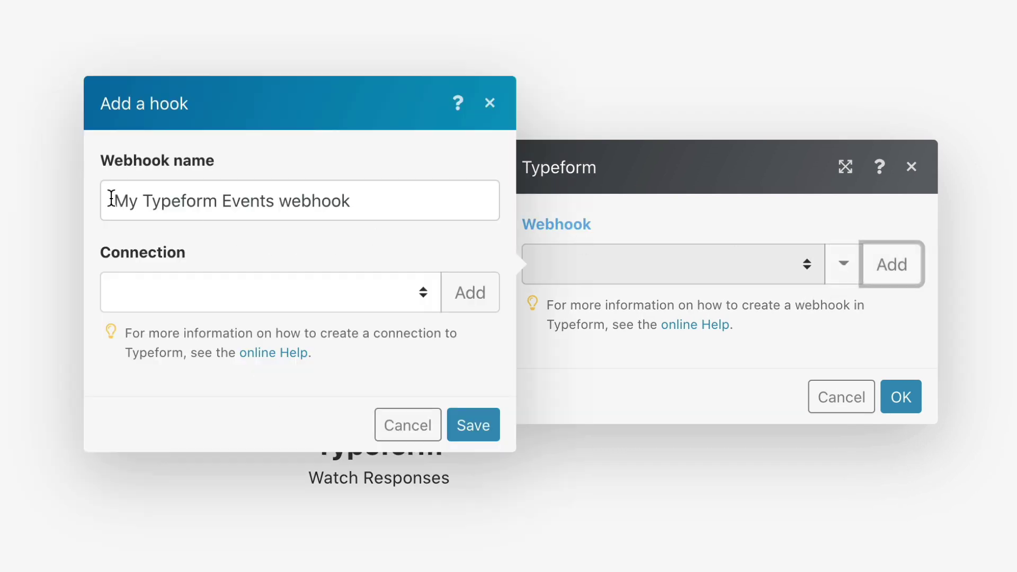
pyautogui.moveTo(109, 201); pyautogui.dragTo(377, 207)
pyautogui.click(371, 238)
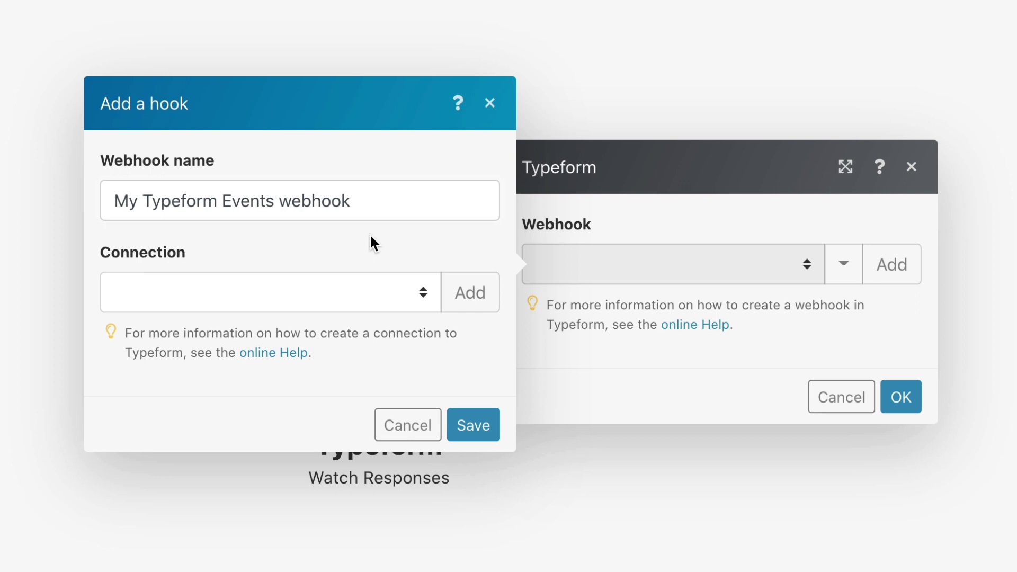
pyautogui.click(468, 294)
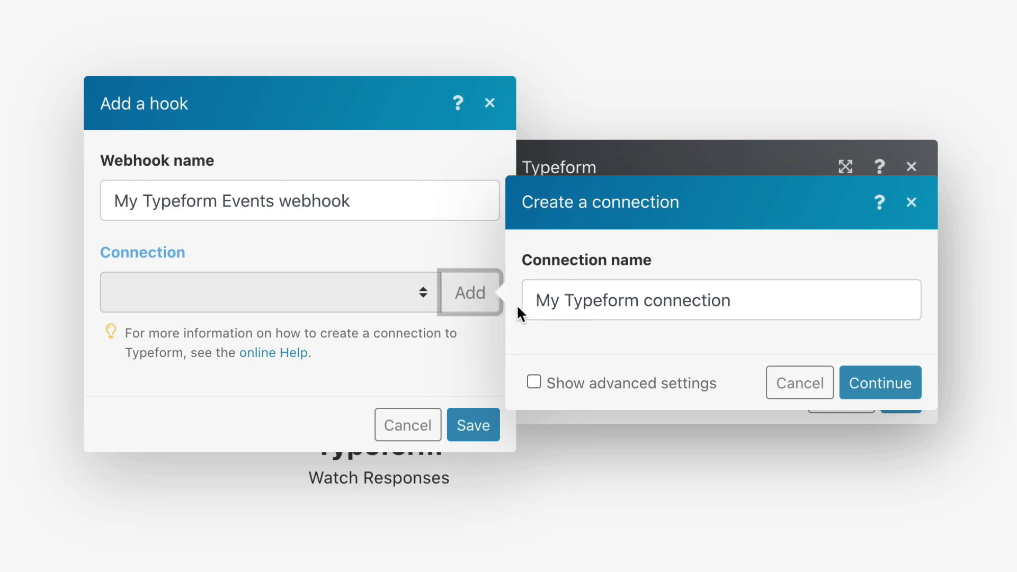
pyautogui.moveTo(535, 301); pyautogui.dragTo(731, 301)
pyautogui.click(731, 301)
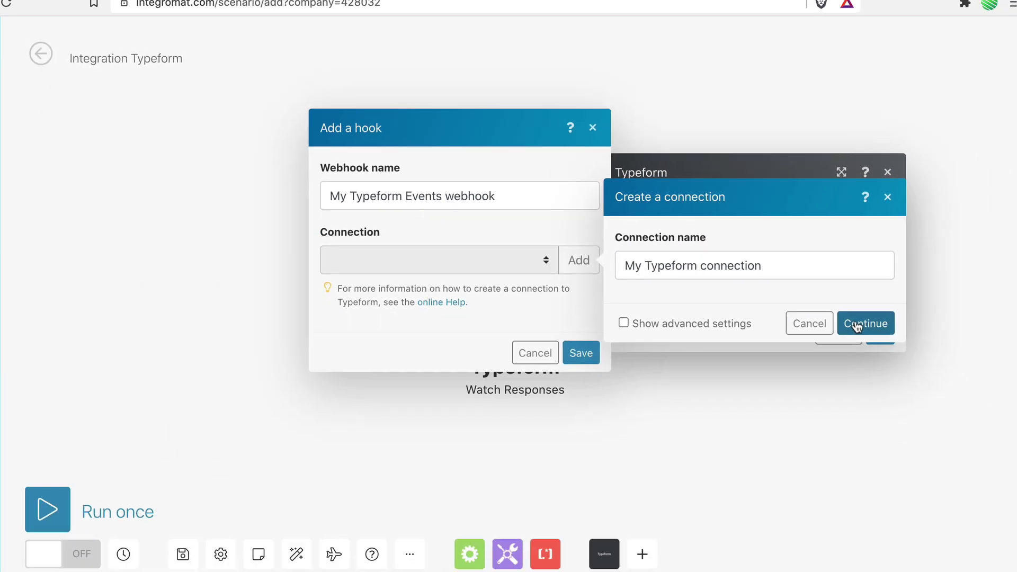
pyautogui.click(857, 325)
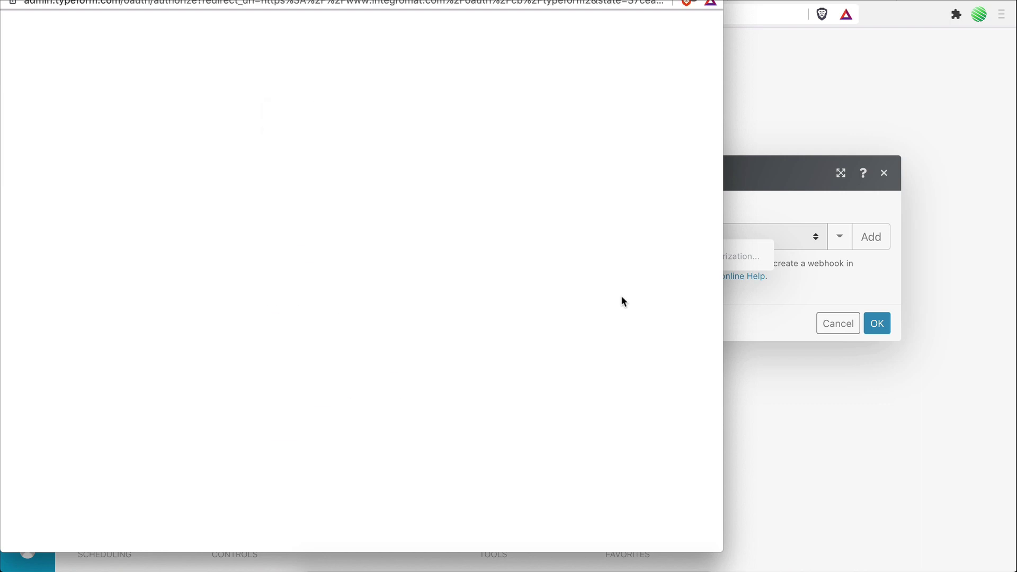
pyautogui.click(428, 471)
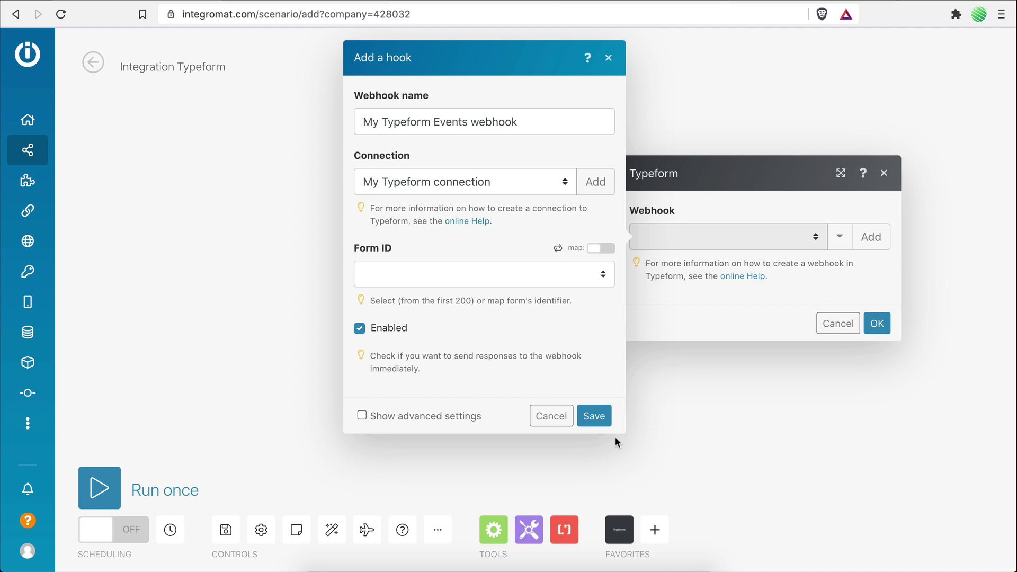
# Step: Set the webhook's Form ID to Website Leads and save it
pyautogui.click(420, 280)
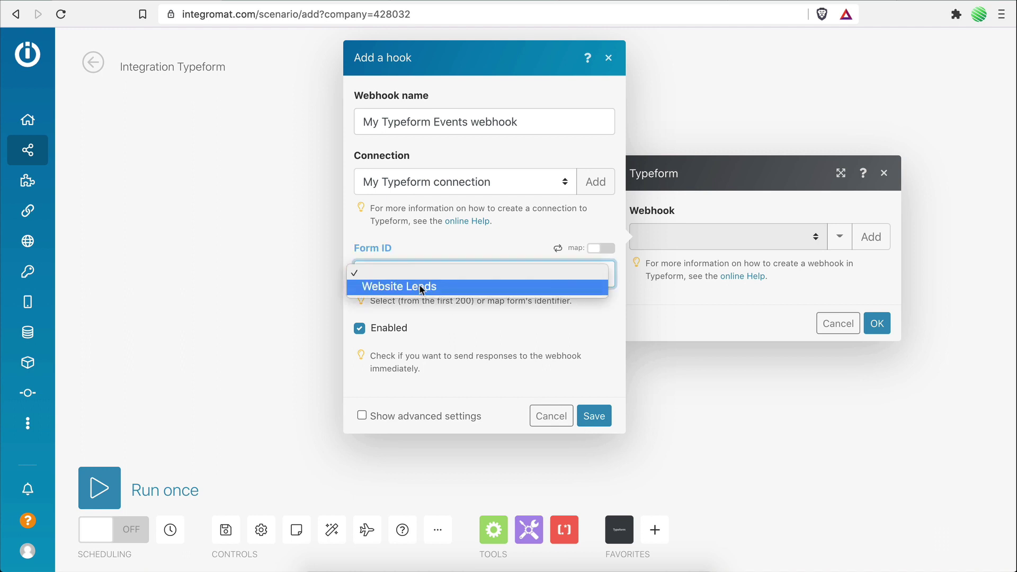
pyautogui.click(419, 286)
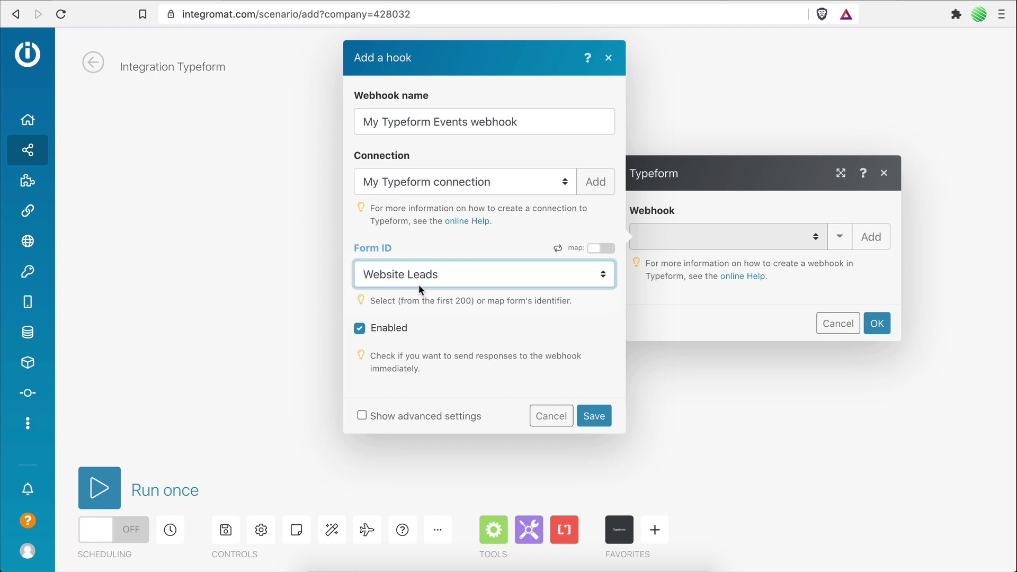
pyautogui.click(591, 416)
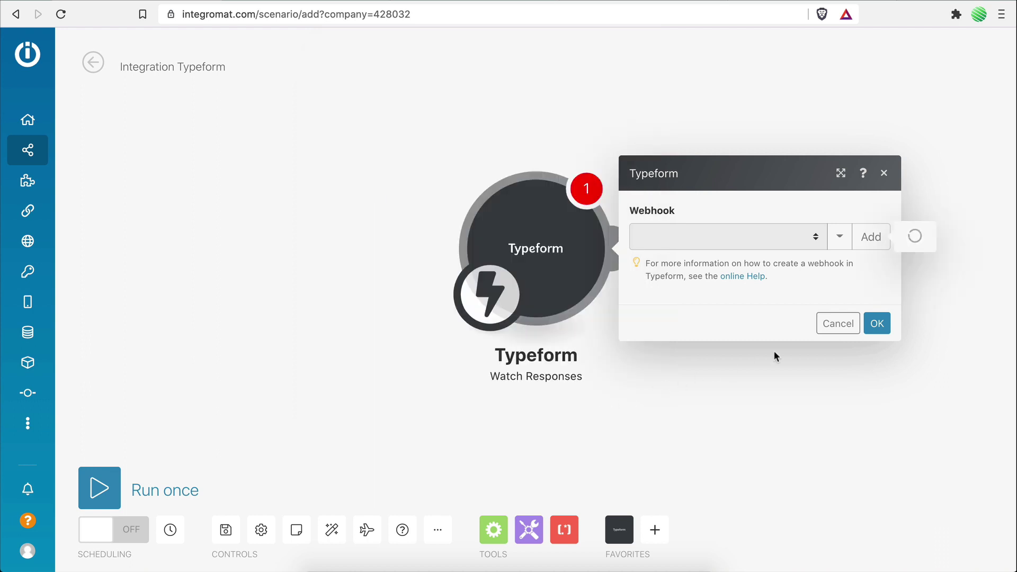
# Step: Save the scenario and run only the Typeform module to await a response
pyautogui.click(875, 359)
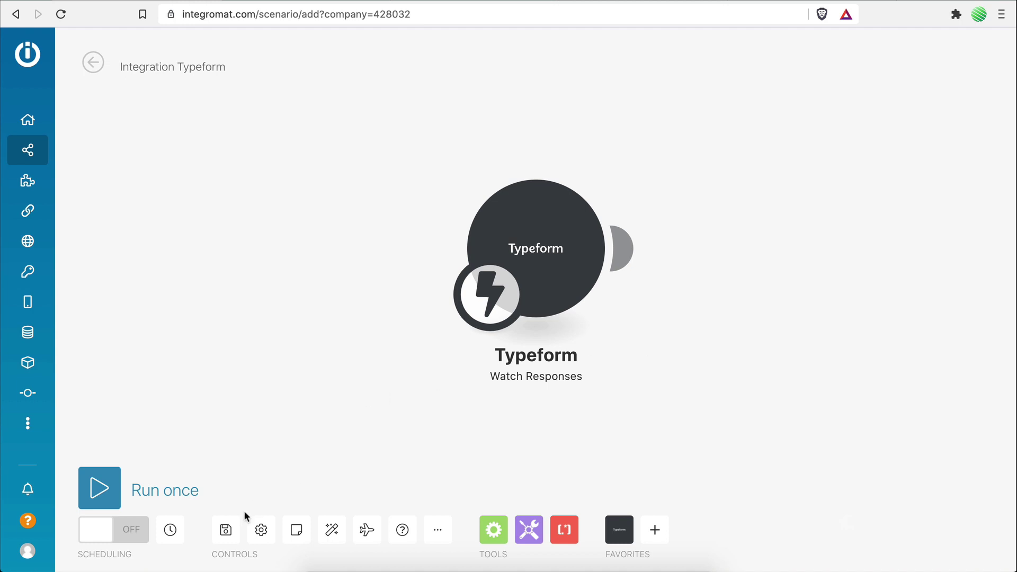
pyautogui.click(227, 529)
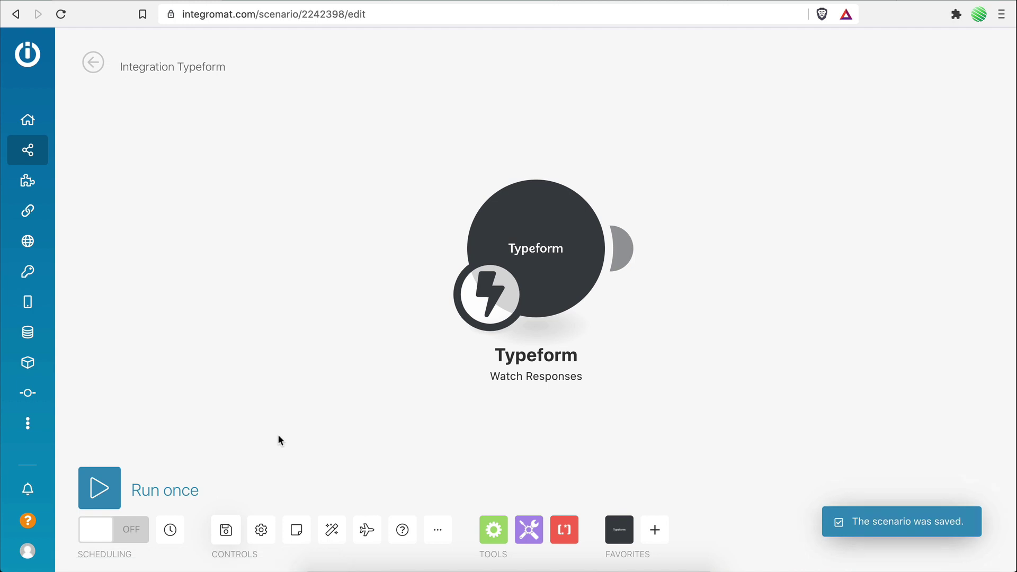
pyautogui.rightClick(551, 250)
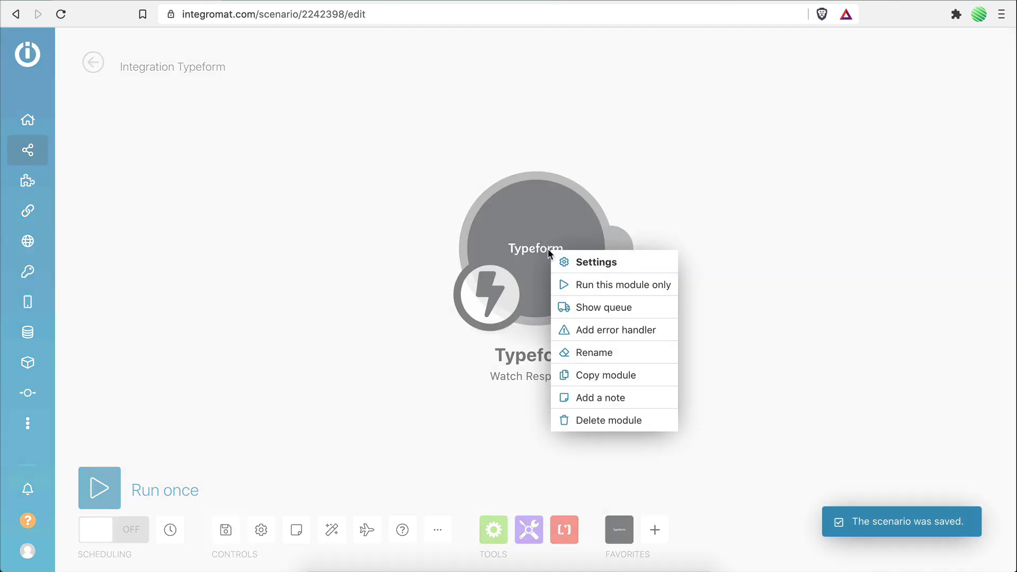
pyautogui.click(580, 285)
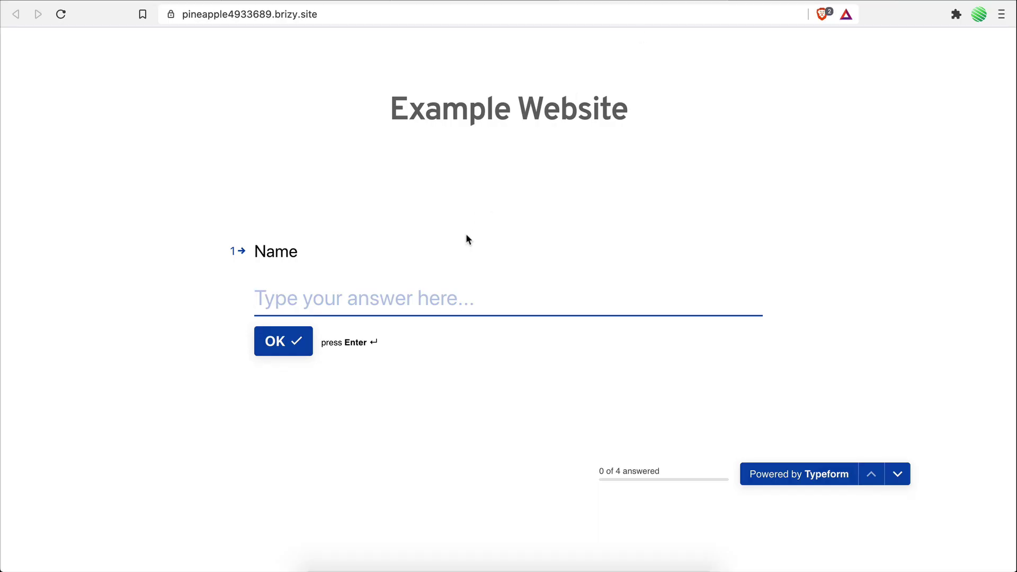
# Step: Submit a test lead with a name, an email, Website Development and 'This is an example'
pyautogui.write('John')
pyautogui.press('Return')
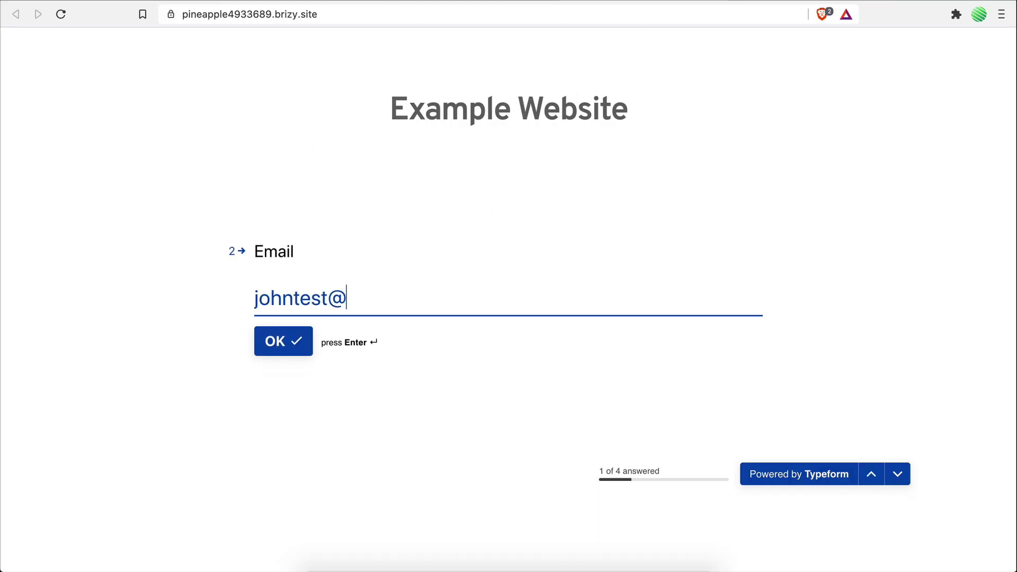
pyautogui.press('Return')
pyautogui.click(311, 322)
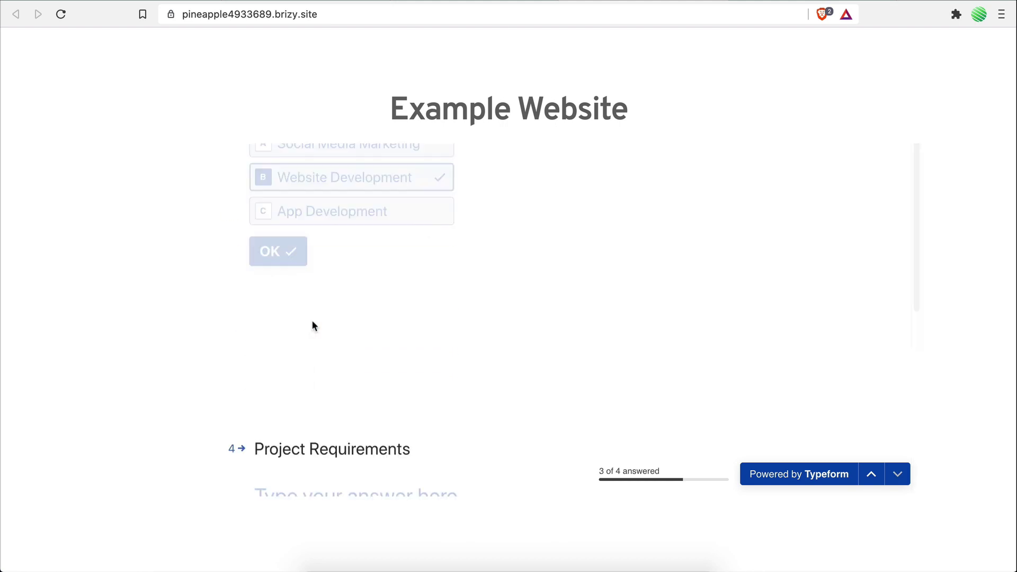
pyautogui.write('This is an example')
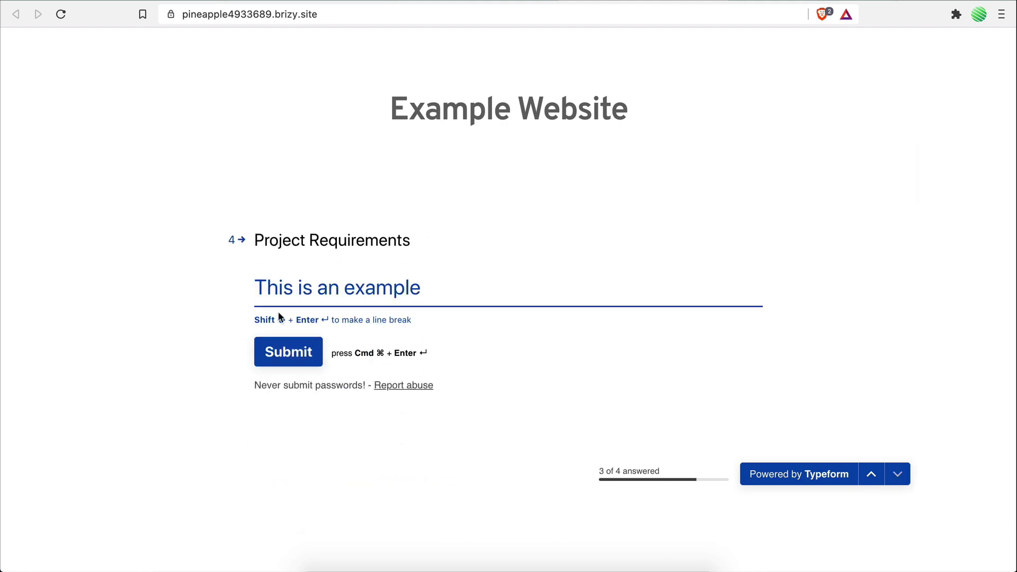
pyautogui.press('Return')
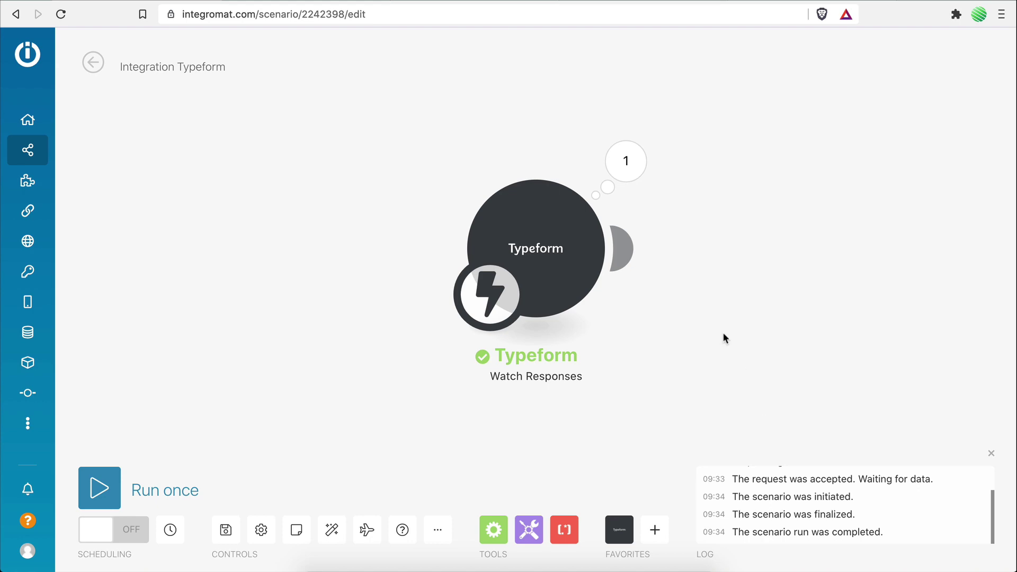
# Step: Inspect the Typeform module's run output and expand Mappable Answers to check the Name, Email and Service answers
pyautogui.click(631, 168)
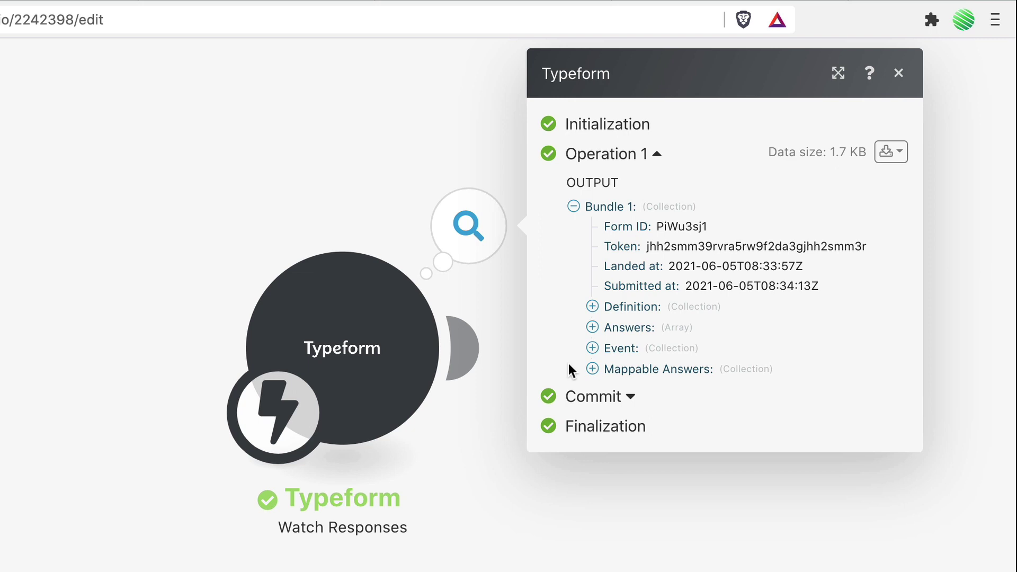
pyautogui.click(592, 369)
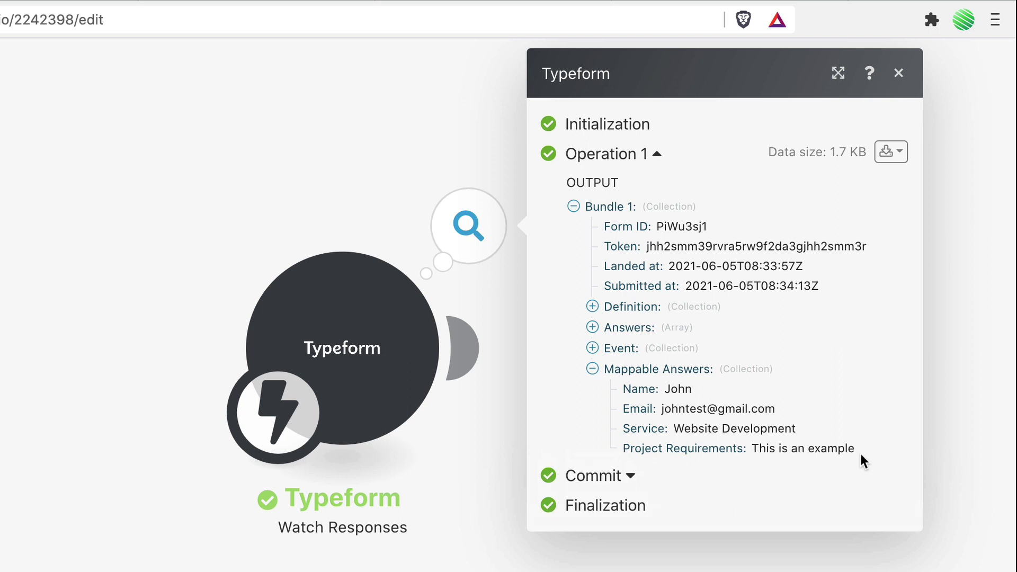
pyautogui.doubleClick(645, 389)
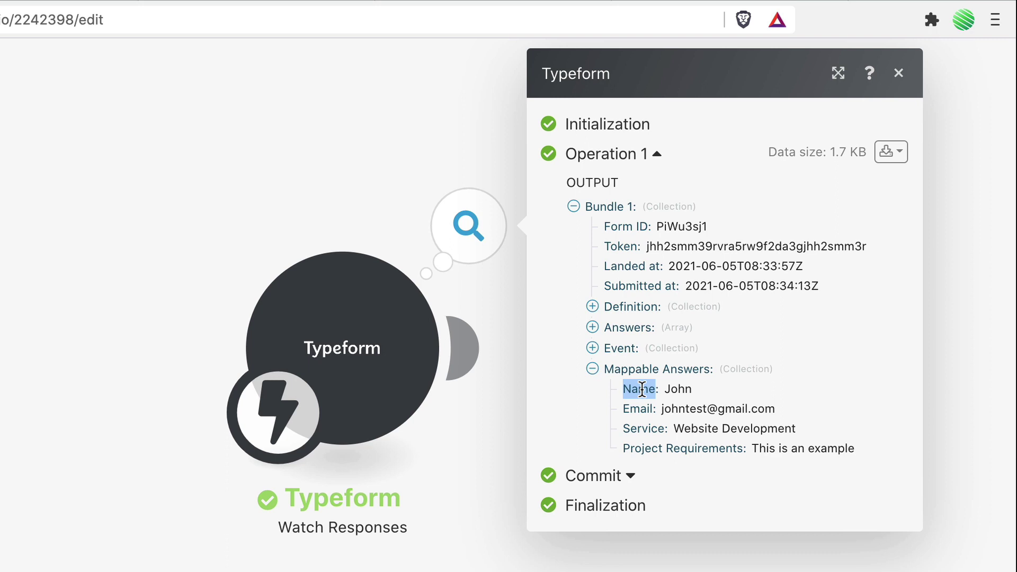
pyautogui.doubleClick(646, 409)
pyautogui.doubleClick(646, 428)
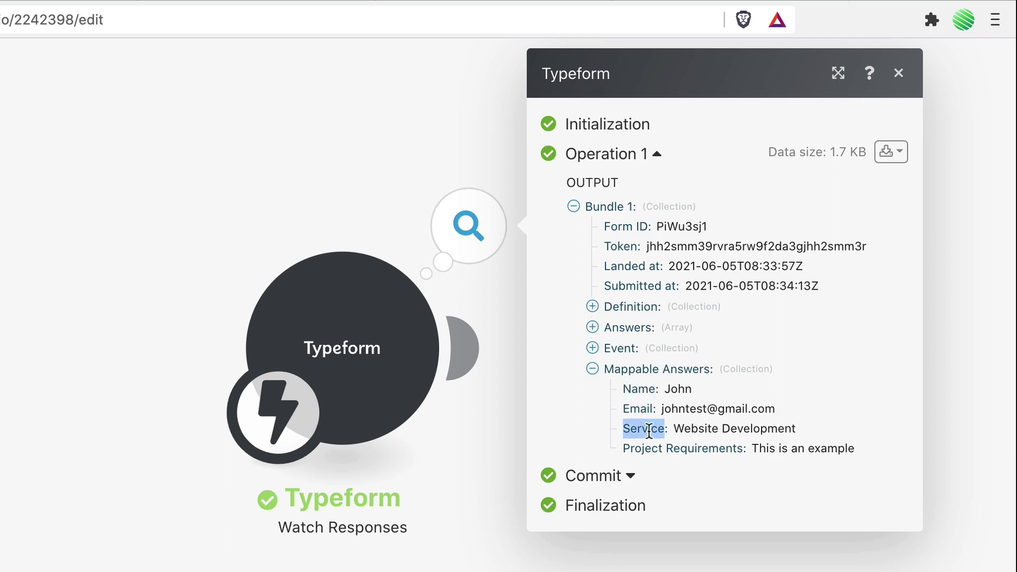
pyautogui.click(658, 466)
pyautogui.click(659, 470)
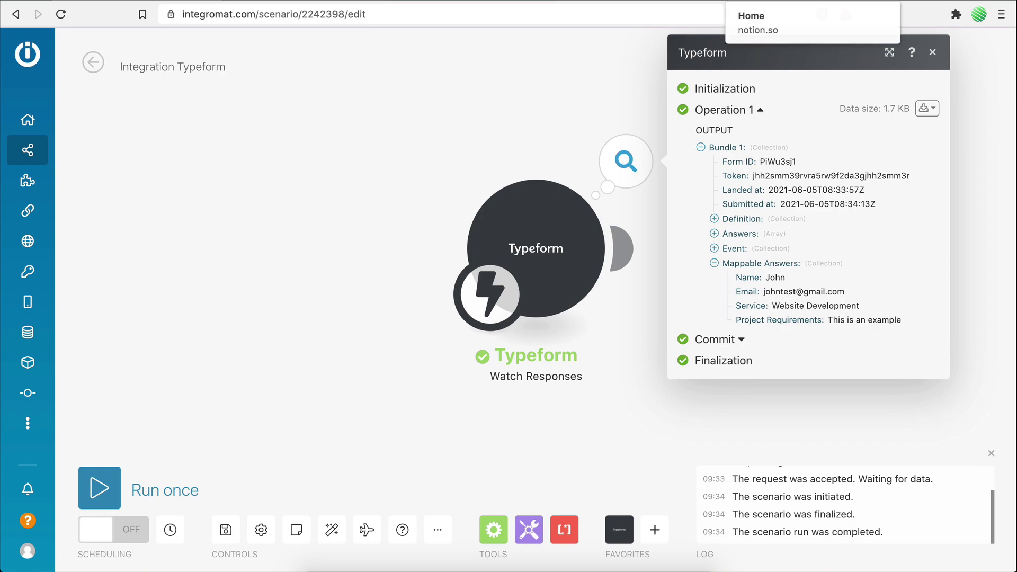
# Step: Start an empty Notion Home page and scroll the / block menu to the Table - Inline option
pyautogui.click(768, 1)
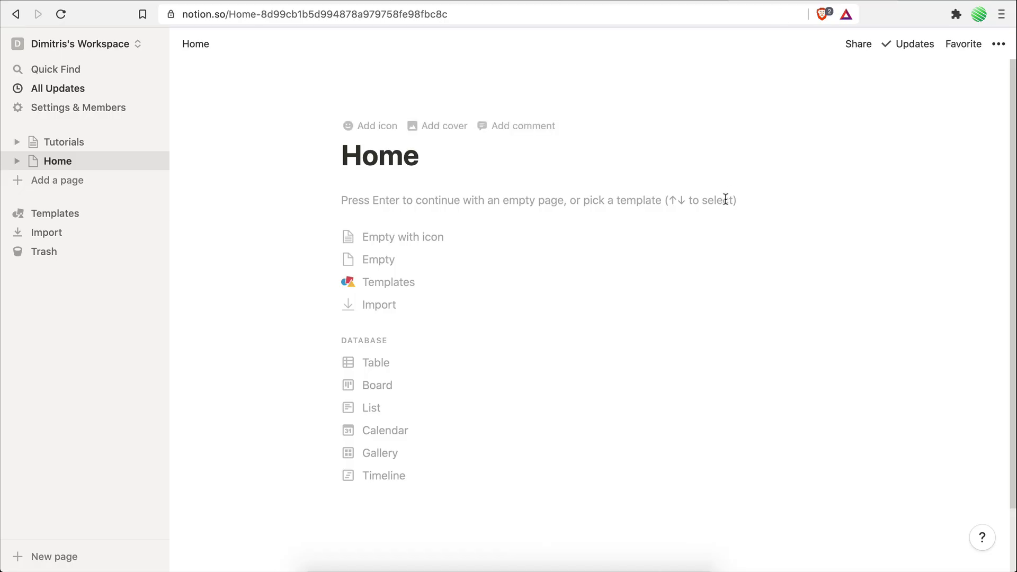
pyautogui.click(632, 200)
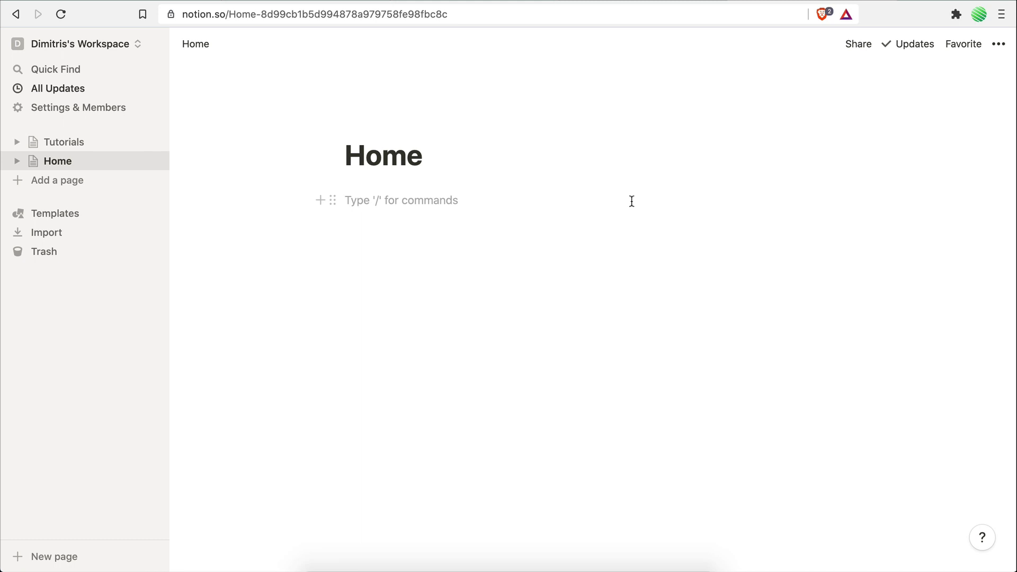
pyautogui.write('/')
pyautogui.scroll(-5, 496, 298)
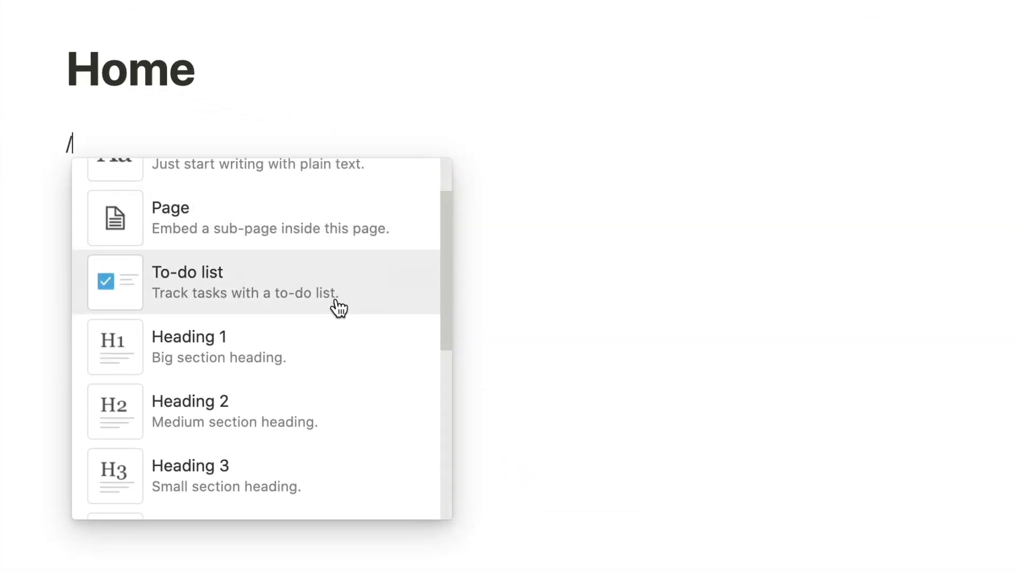
pyautogui.scroll(-15, 339, 307)
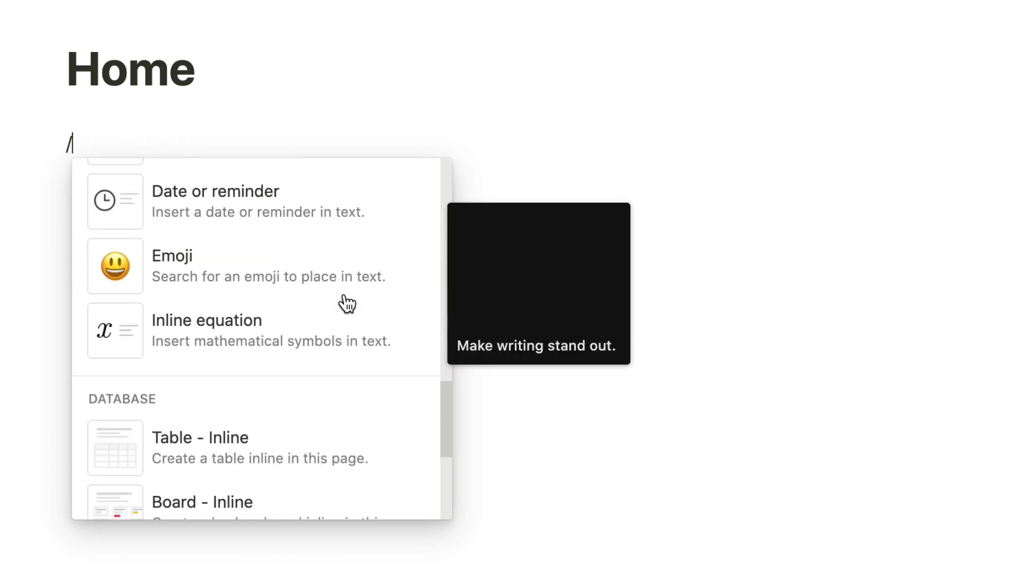
pyautogui.scroll(4, 348, 303)
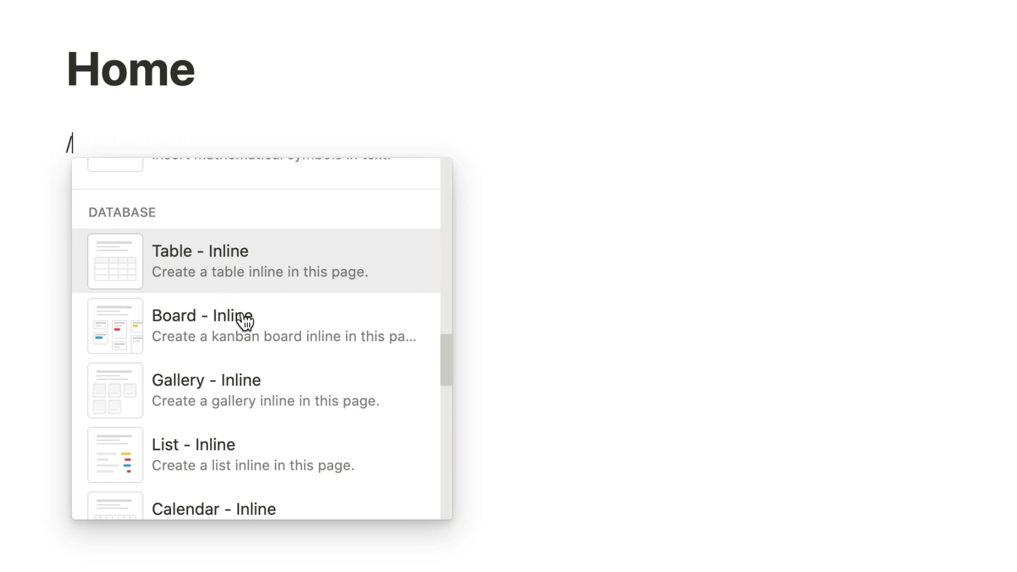
pyautogui.scroll(-2, 260, 433)
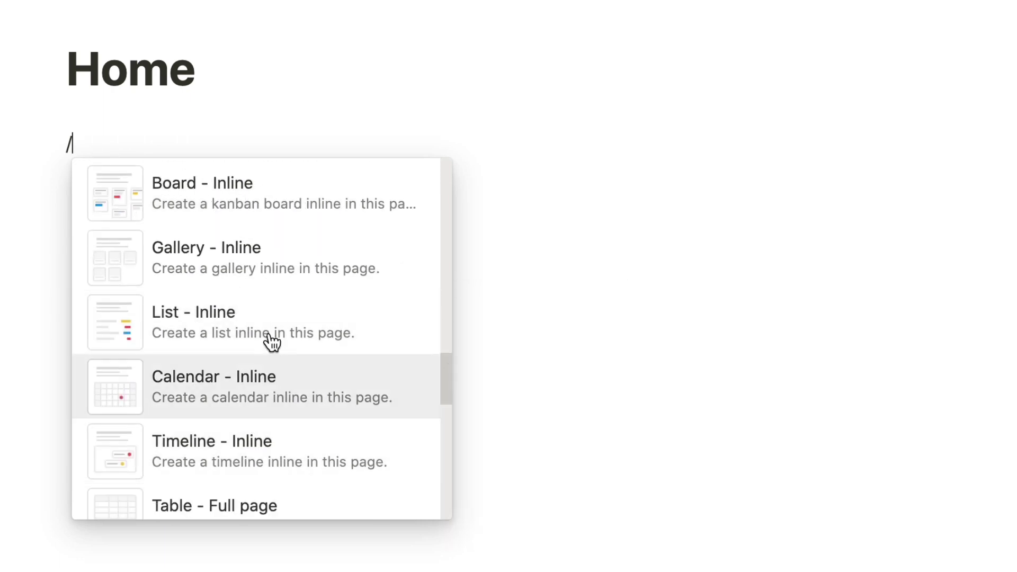
pyautogui.scroll(3, 266, 447)
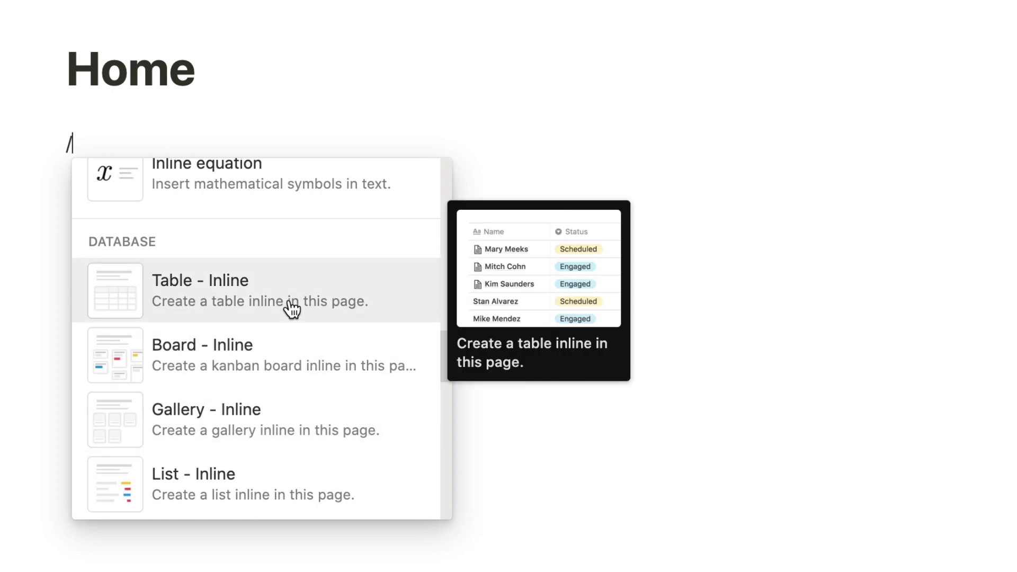
# Step: Insert an inline table on the Home page and title it 'Website Leads'
pyautogui.click(186, 289)
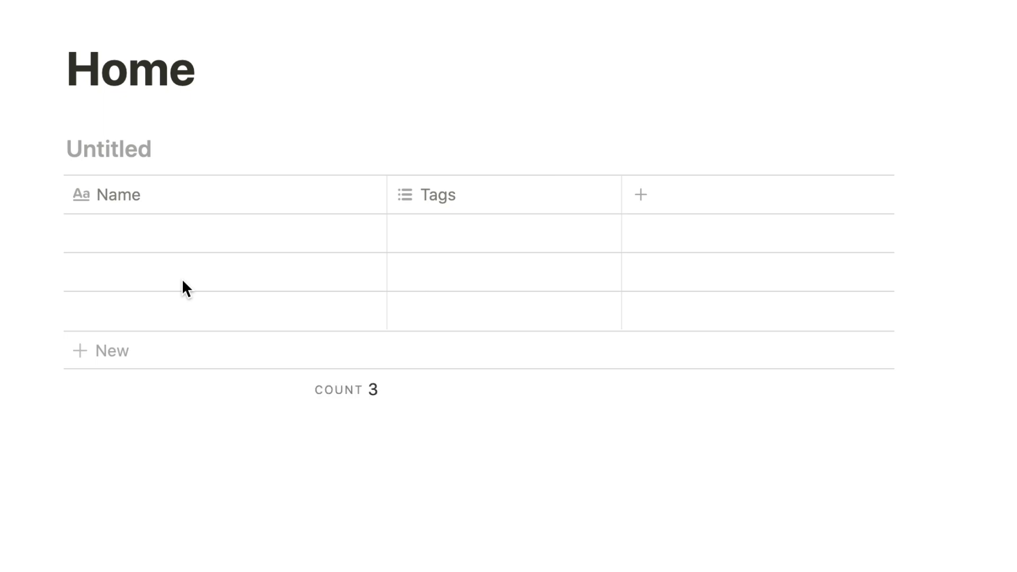
pyautogui.write('W')
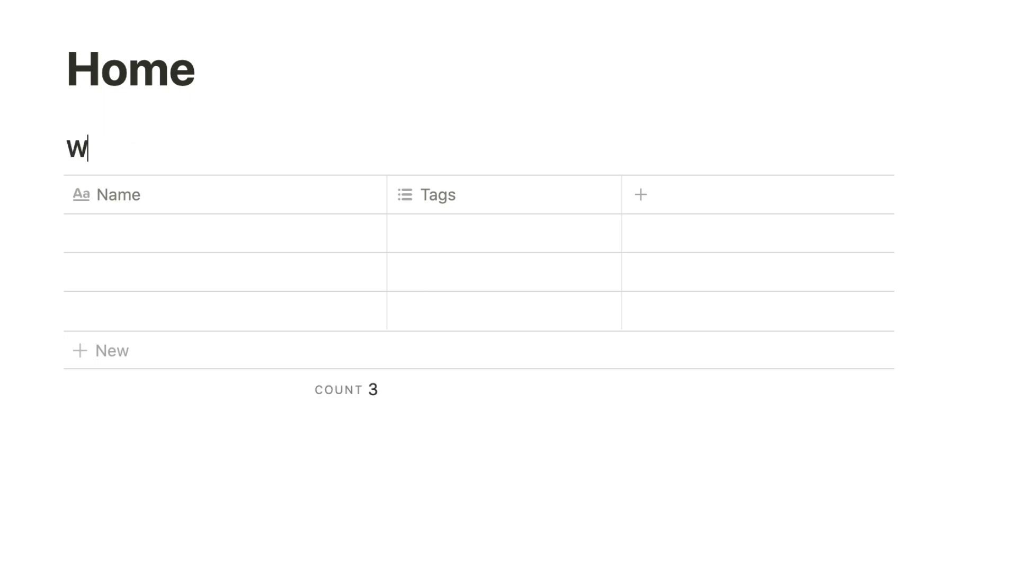
pyautogui.write('ebsite L')
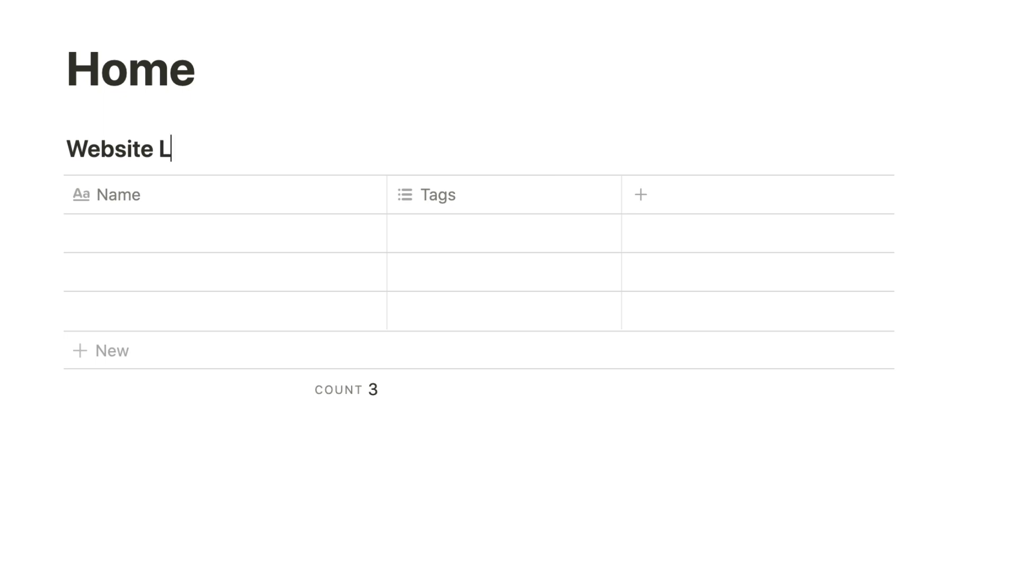
pyautogui.write('eads')
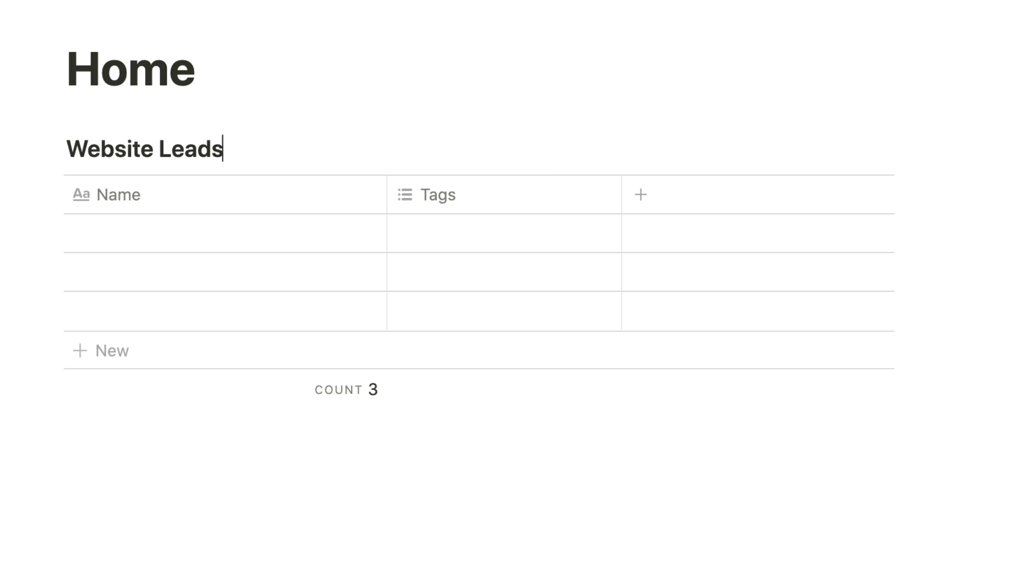
# Step: Narrow the Name column and delete the Tags column from the table
pyautogui.click(143, 208)
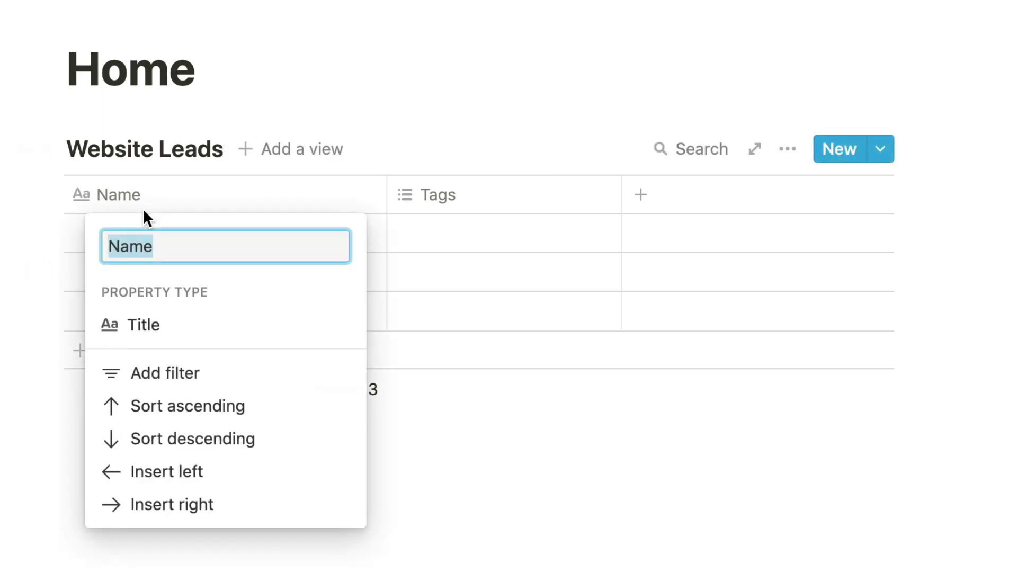
pyautogui.click(454, 151)
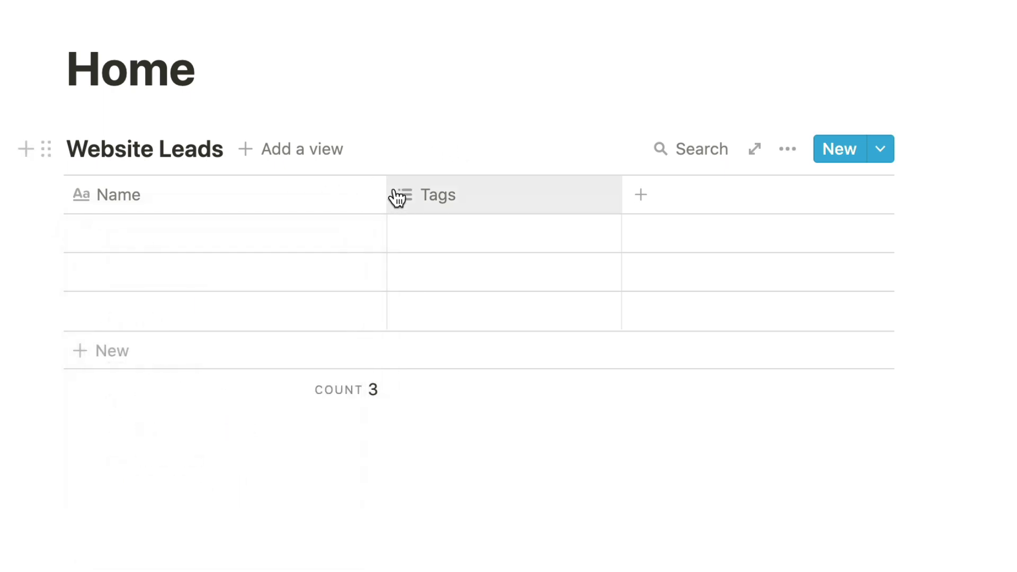
pyautogui.moveTo(386, 197); pyautogui.dragTo(224, 198)
pyautogui.click(389, 207)
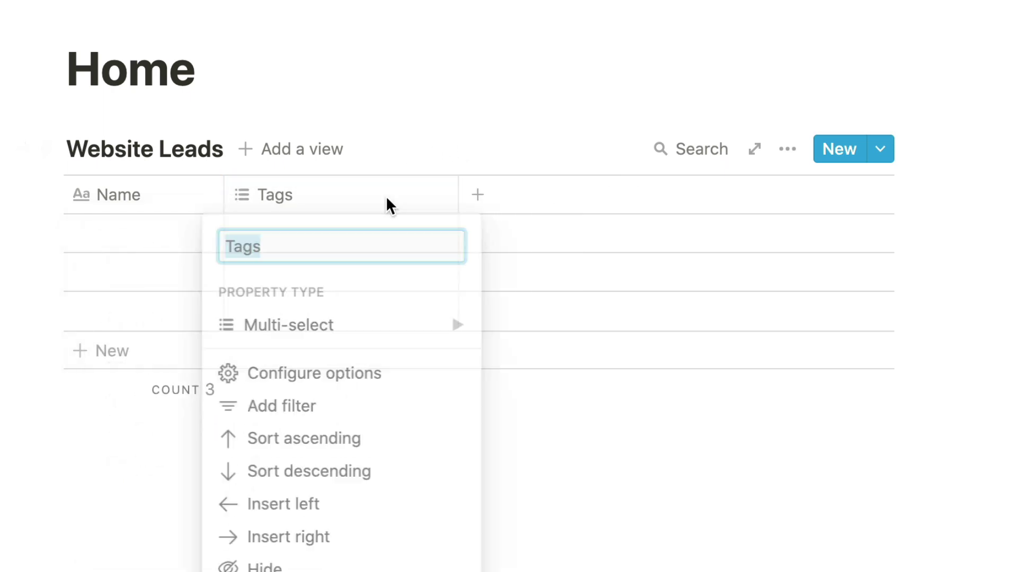
pyautogui.click(383, 437)
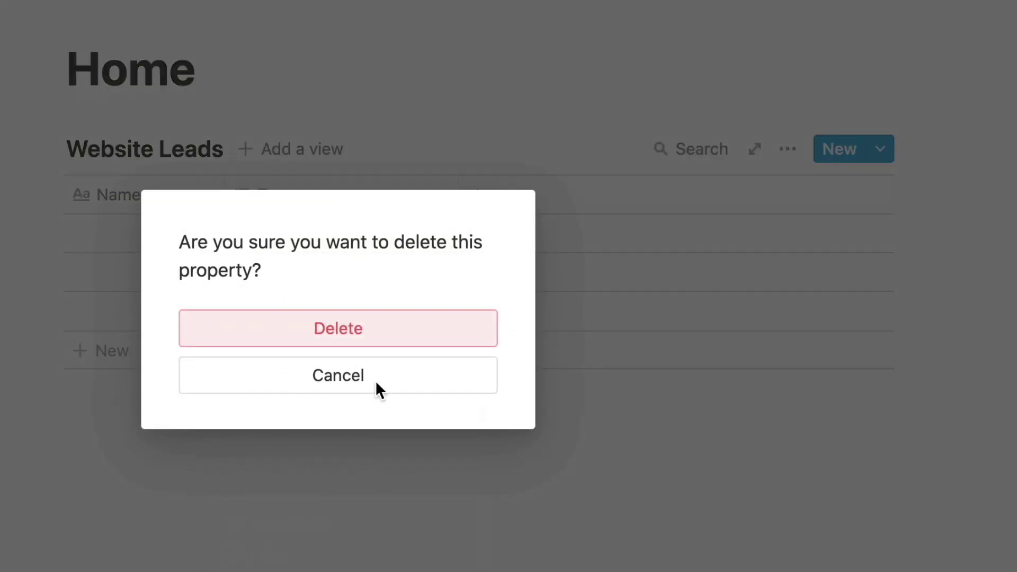
pyautogui.click(365, 339)
# Step: Add a new column named Email with the Email property type
pyautogui.click(241, 194)
pyautogui.write('Eam')
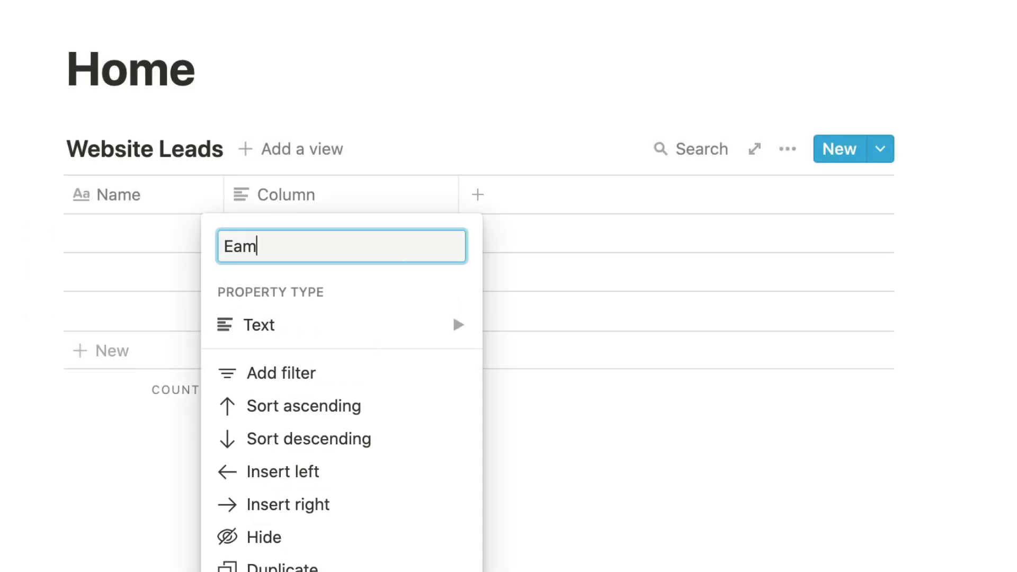
pyautogui.press('BackSpace')
pyautogui.press('BackSpace')
pyautogui.write('mail')
pyautogui.click(310, 325)
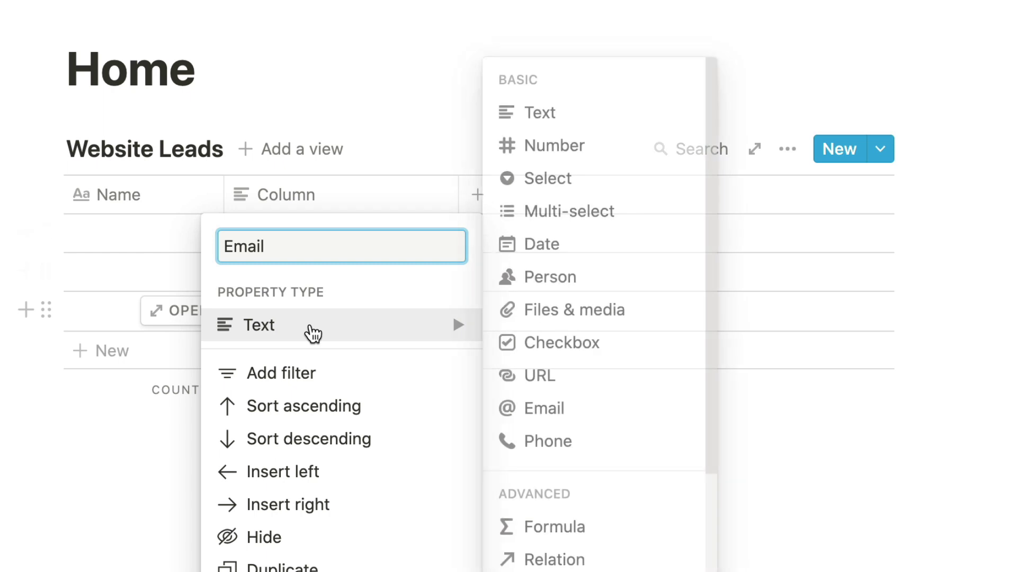
pyautogui.click(541, 408)
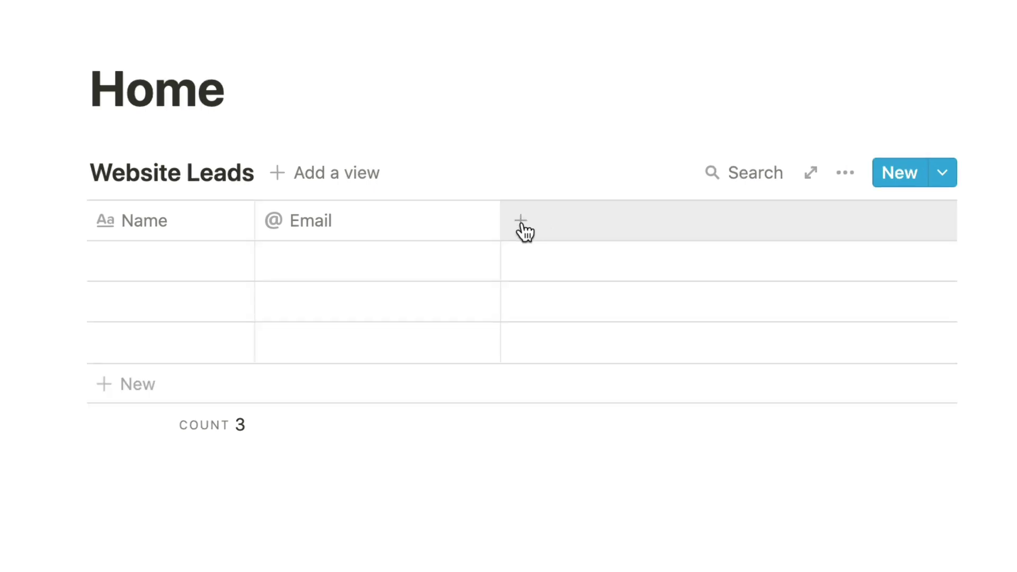
# Step: Add a column named Service with the Select property type
pyautogui.click(523, 222)
pyautogui.write('S')
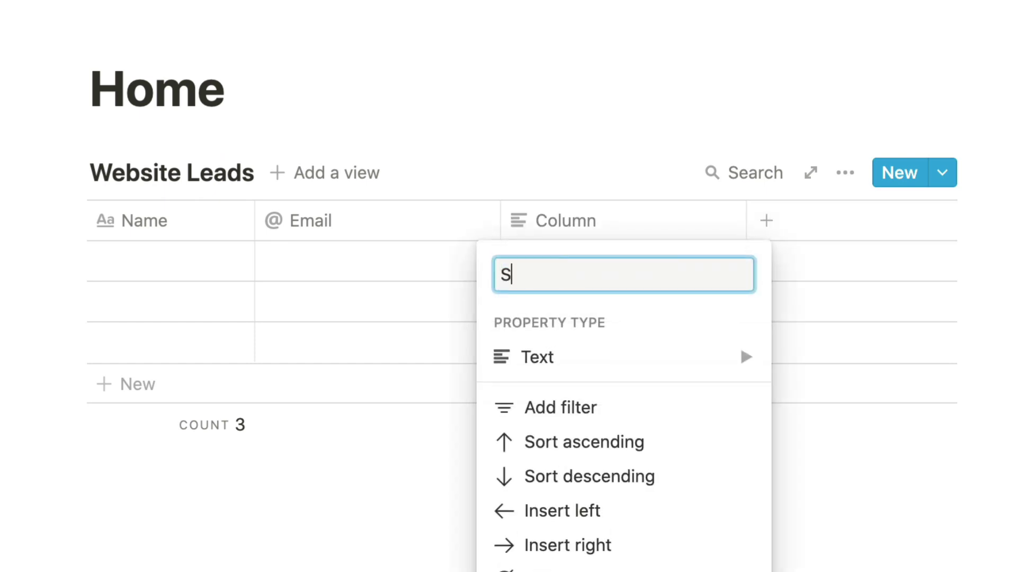
pyautogui.write('ervice')
pyautogui.moveTo(556, 357)
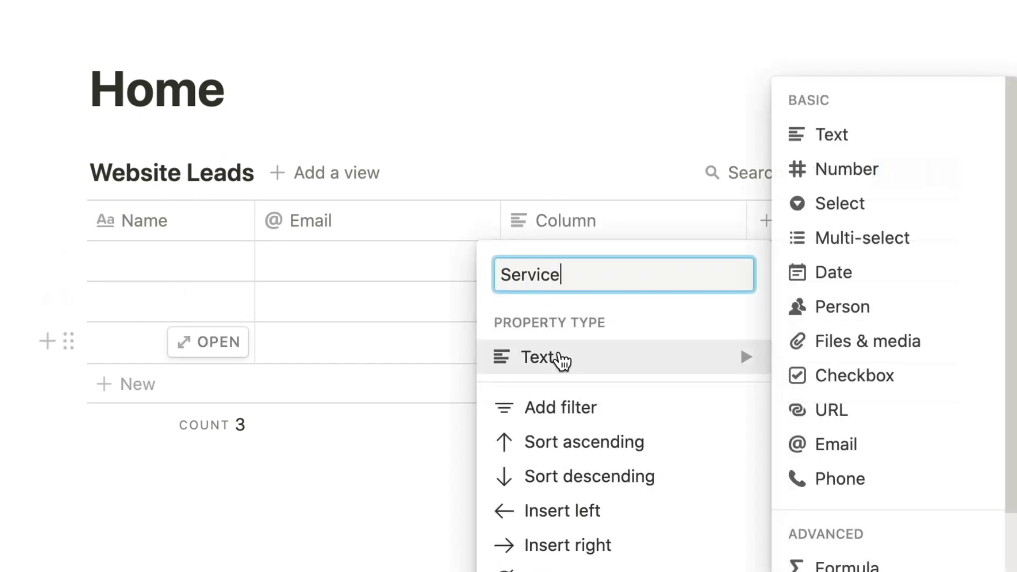
pyautogui.click(837, 208)
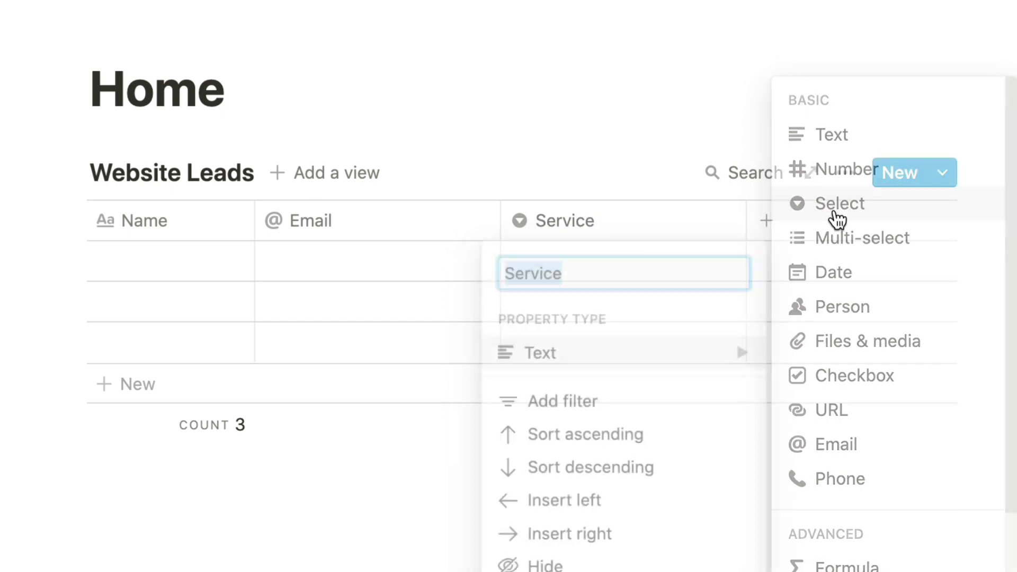
# Step: Create the Service options Social Media Maketing, Website Development and App Development
pyautogui.click(608, 266)
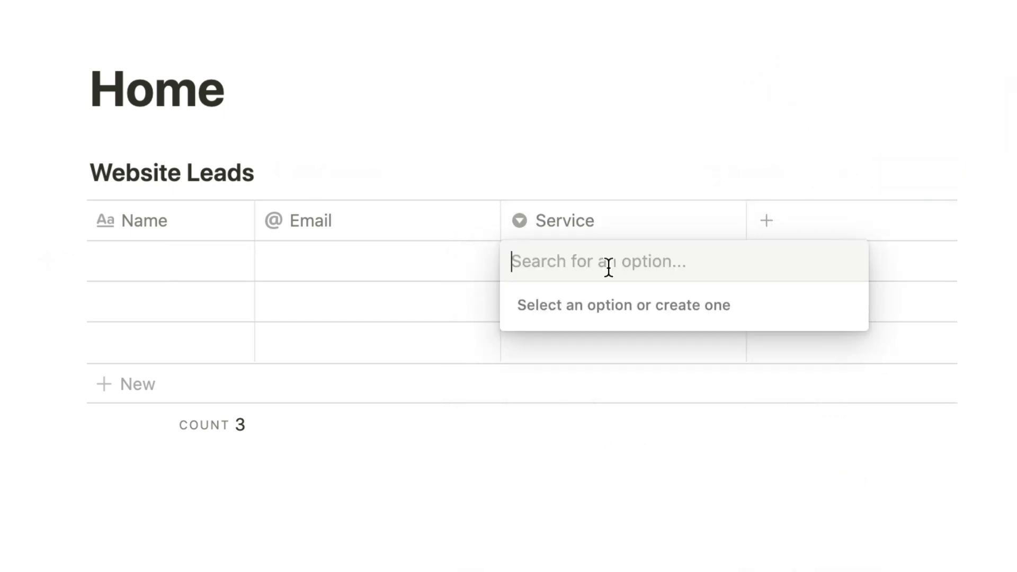
pyautogui.write('Social Media')
pyautogui.write('Maketing')
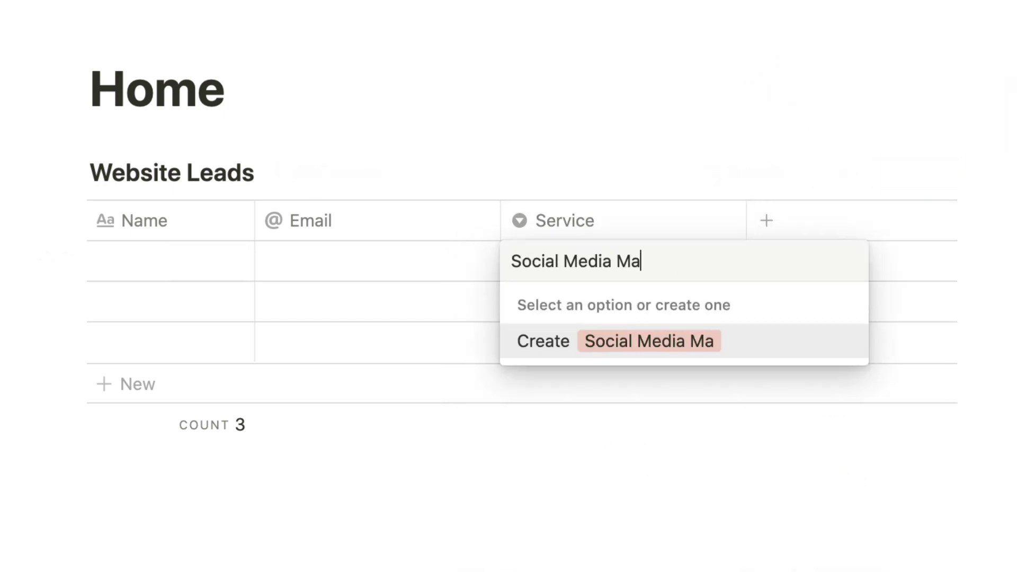
pyautogui.click(609, 355)
pyautogui.click(696, 265)
pyautogui.write('W')
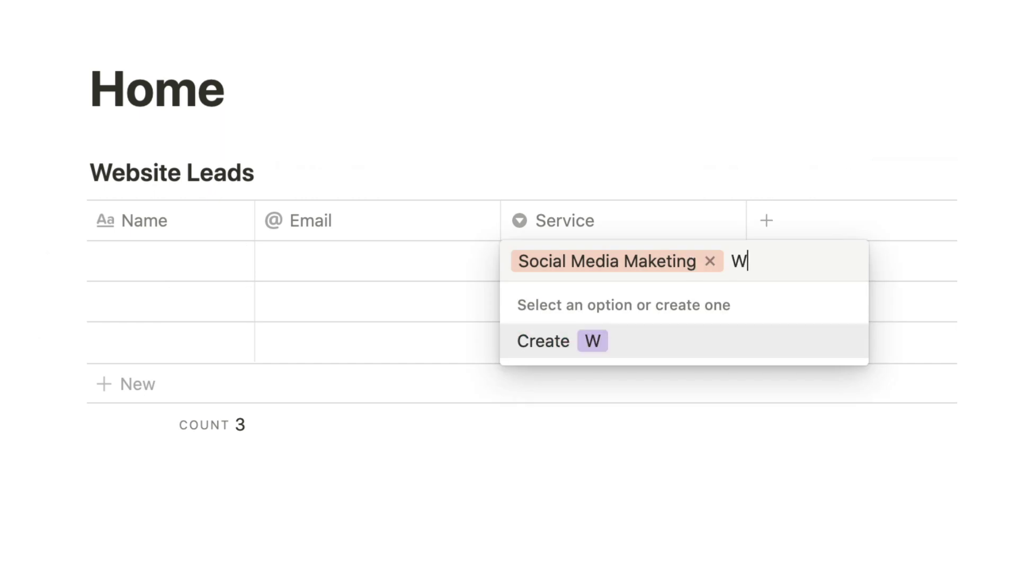
pyautogui.write('ebsite Developmen')
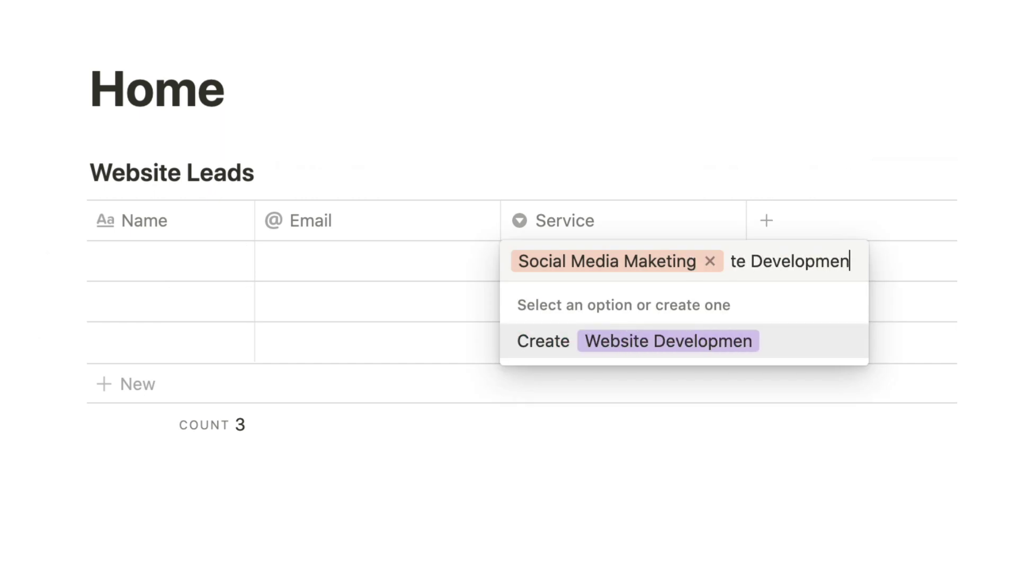
pyautogui.write('t')
pyautogui.press('Return')
pyautogui.press('Return')
pyautogui.write('App Development')
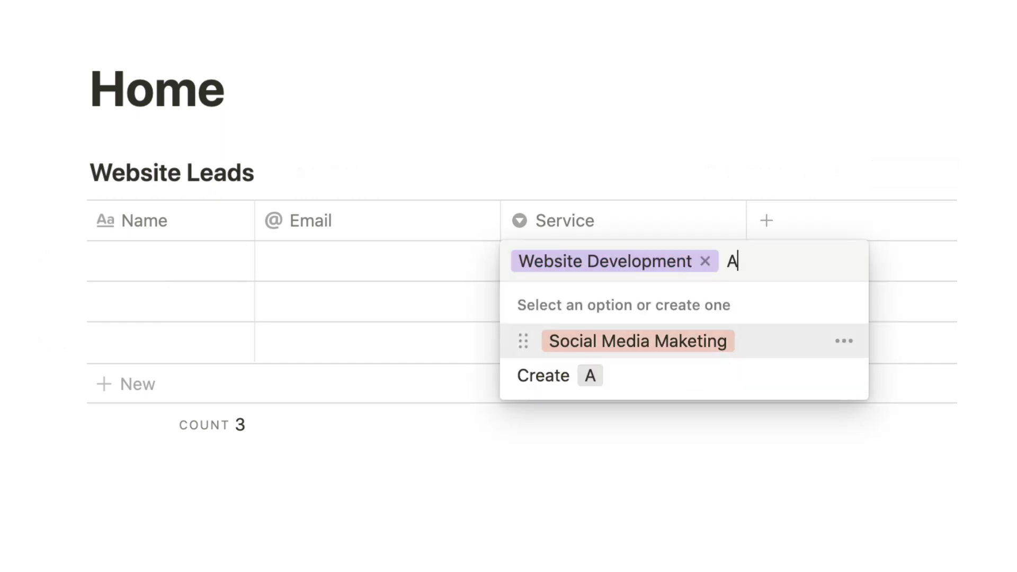
pyautogui.press('Return')
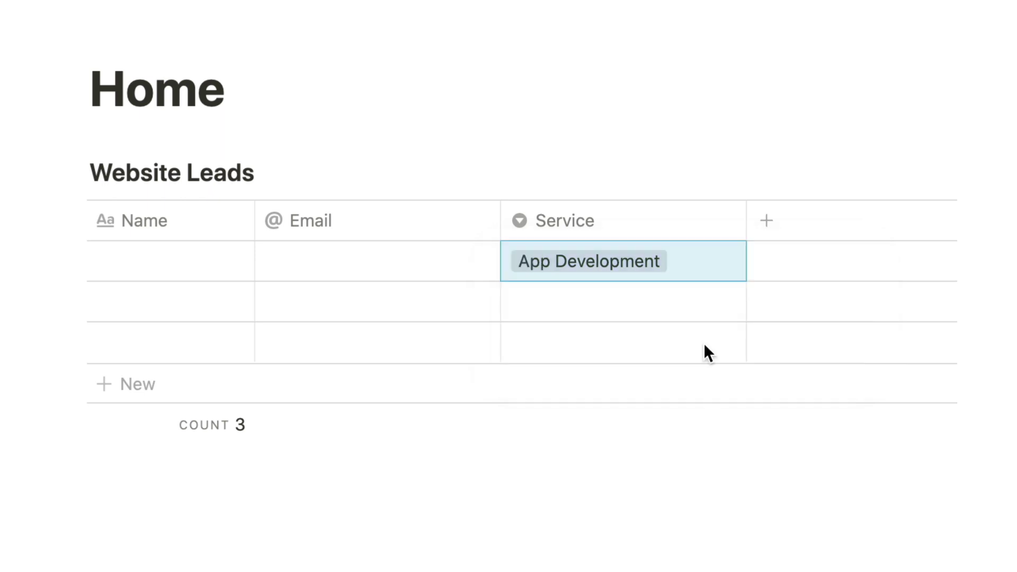
pyautogui.press('Return')
# Step: Colour the App Development option green and leave the first row's Service cell empty
pyautogui.click(848, 410)
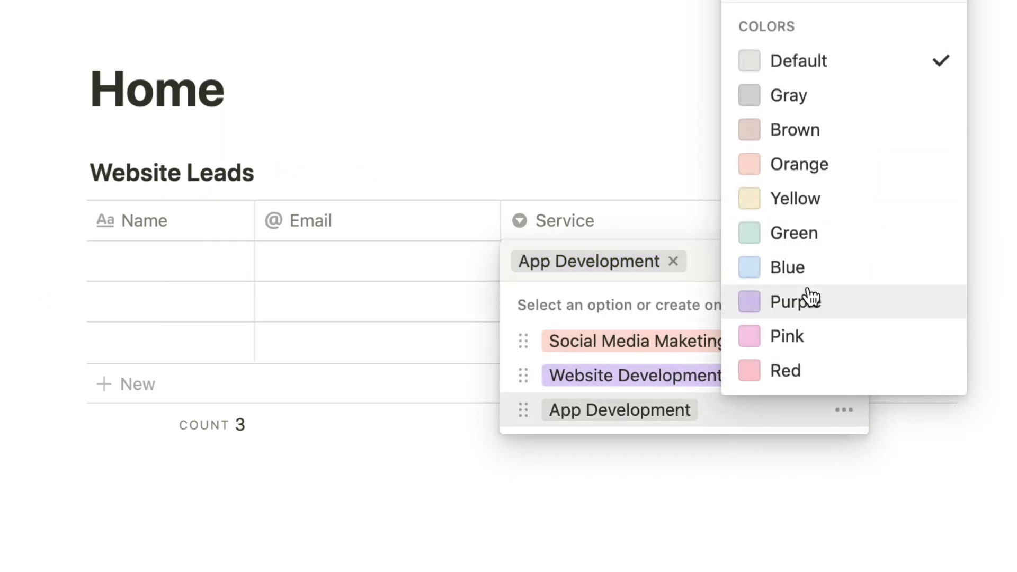
pyautogui.click(792, 233)
pyautogui.click(736, 525)
pyautogui.click(735, 521)
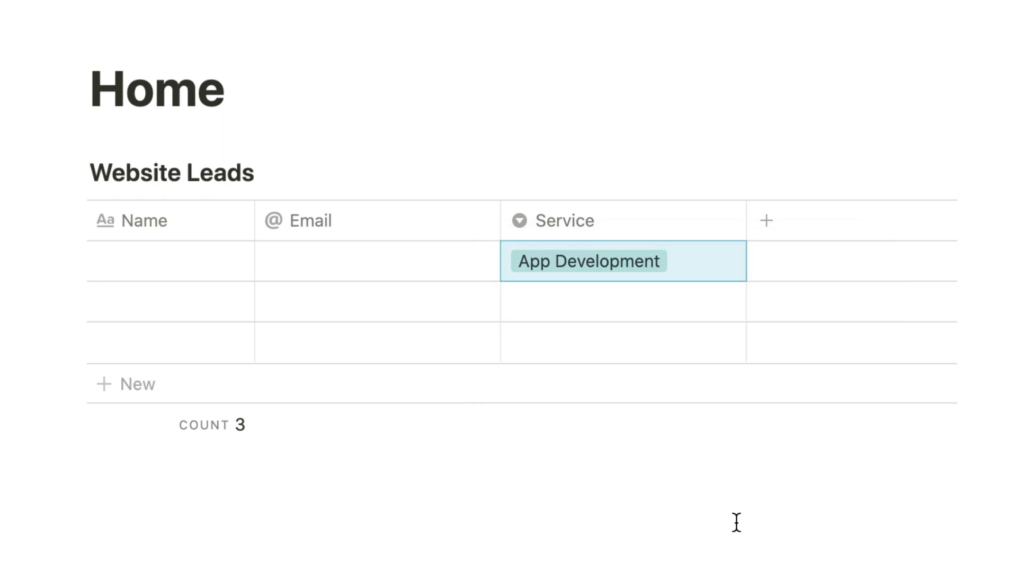
pyautogui.click(688, 267)
pyautogui.press('BackSpace')
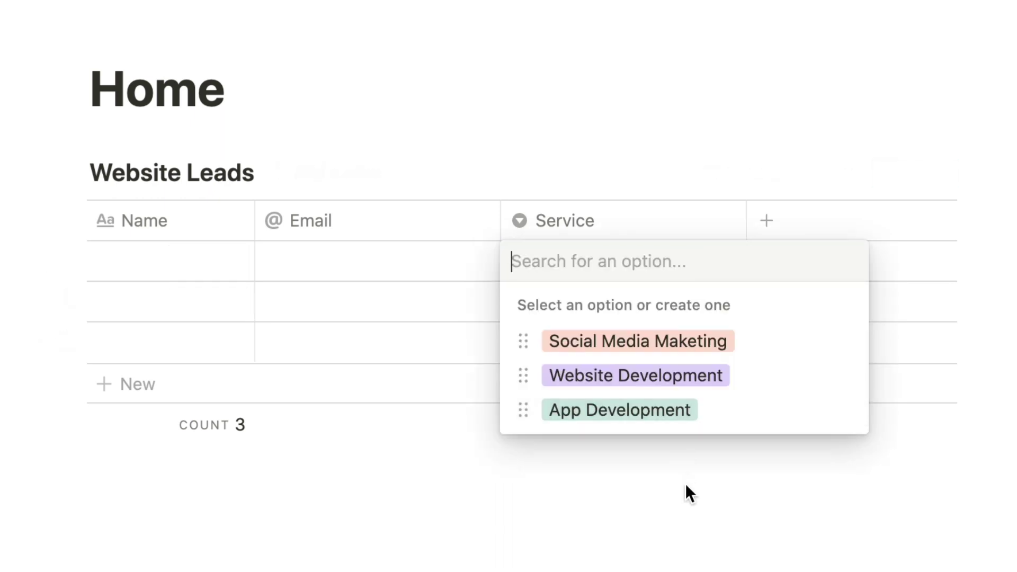
pyautogui.click(686, 485)
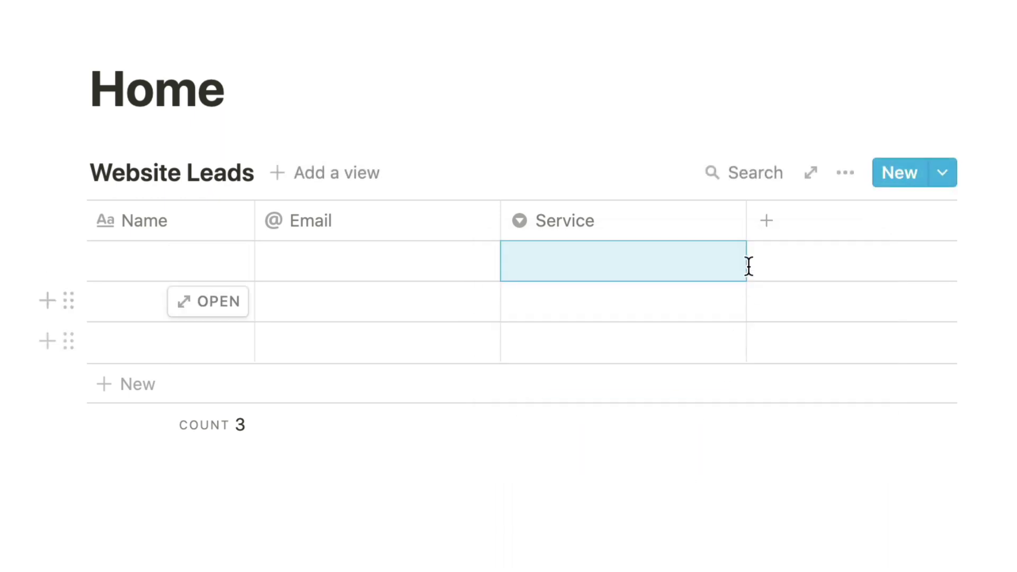
# Step: Add a text column named 'Project Requirements' beside the Service column
pyautogui.click(766, 222)
pyautogui.write('Project Re')
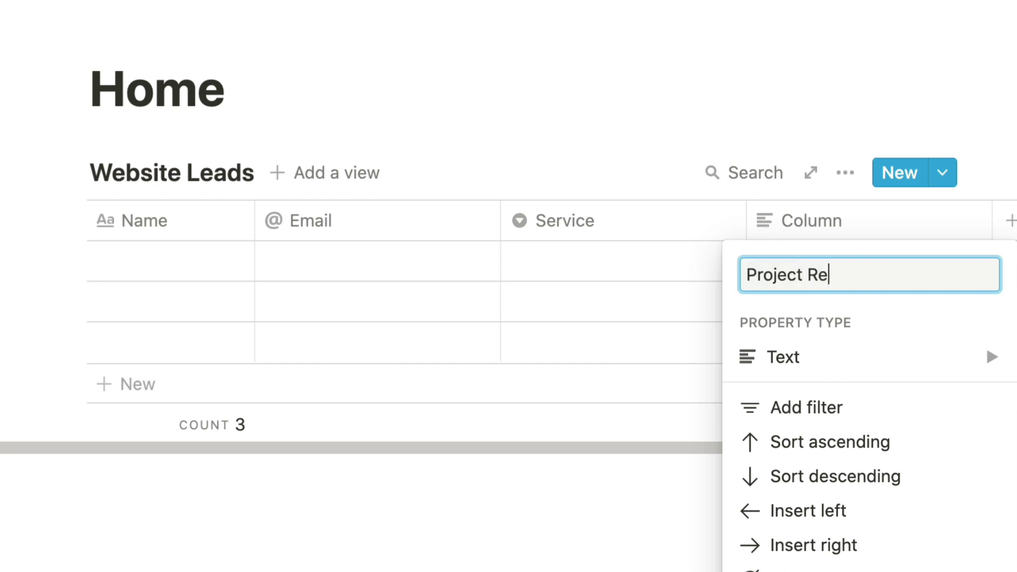
pyautogui.write('quirement')
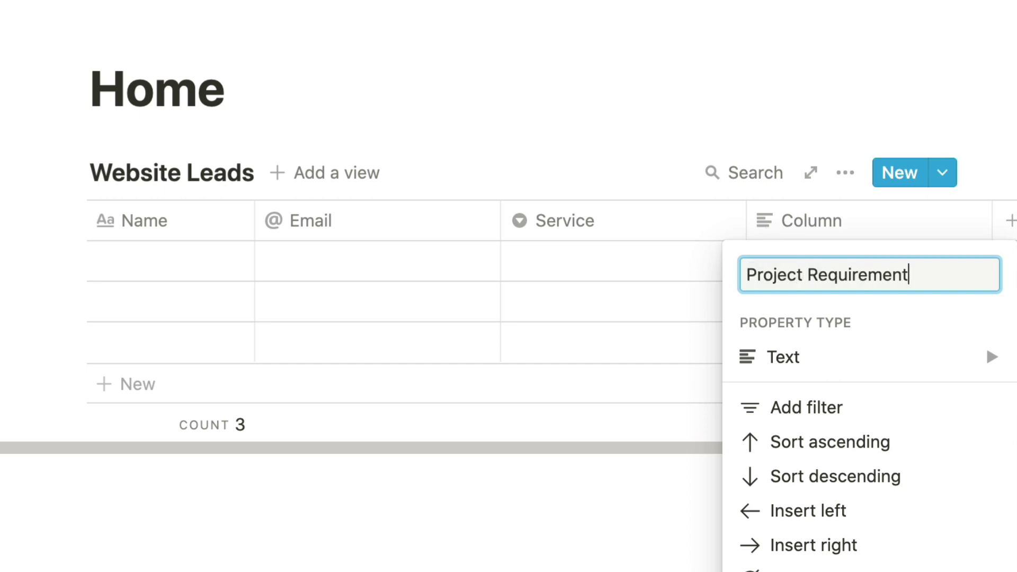
pyautogui.write('s')
pyautogui.click(580, 562)
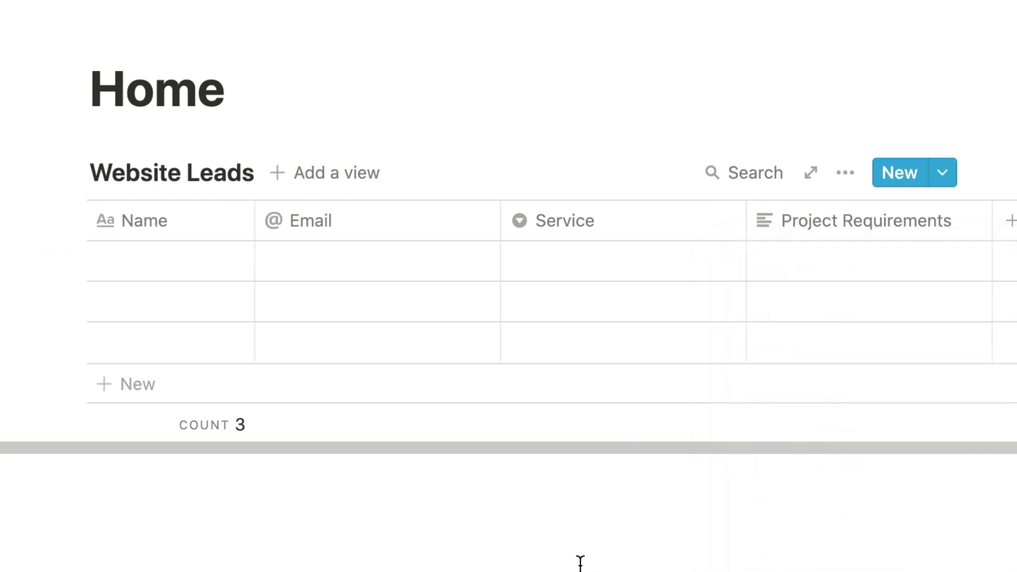
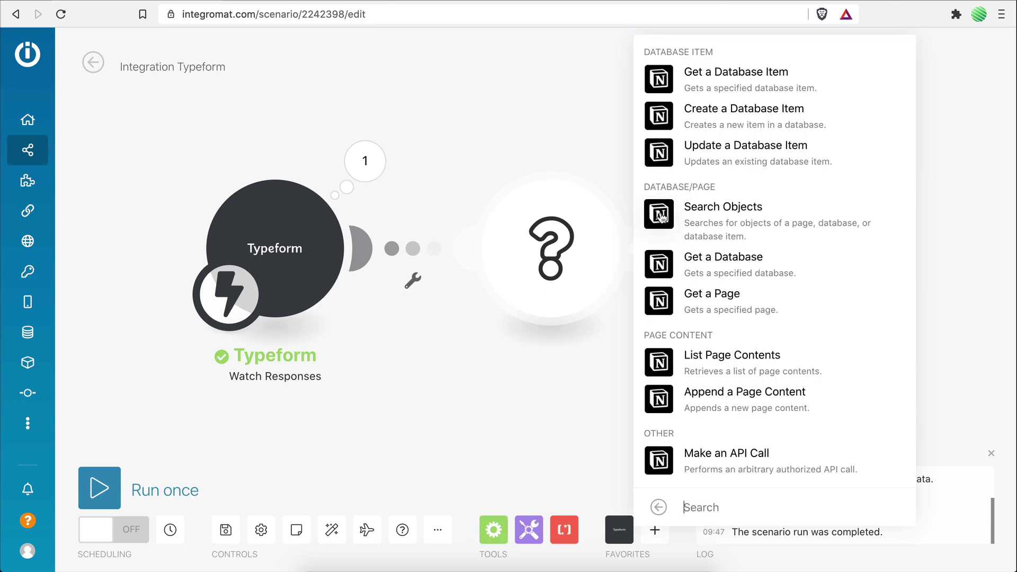
# Step: Add Notion's Create a Database Item after the Typeform trigger and start authorizing 'My Notion connection'
pyautogui.click(660, 115)
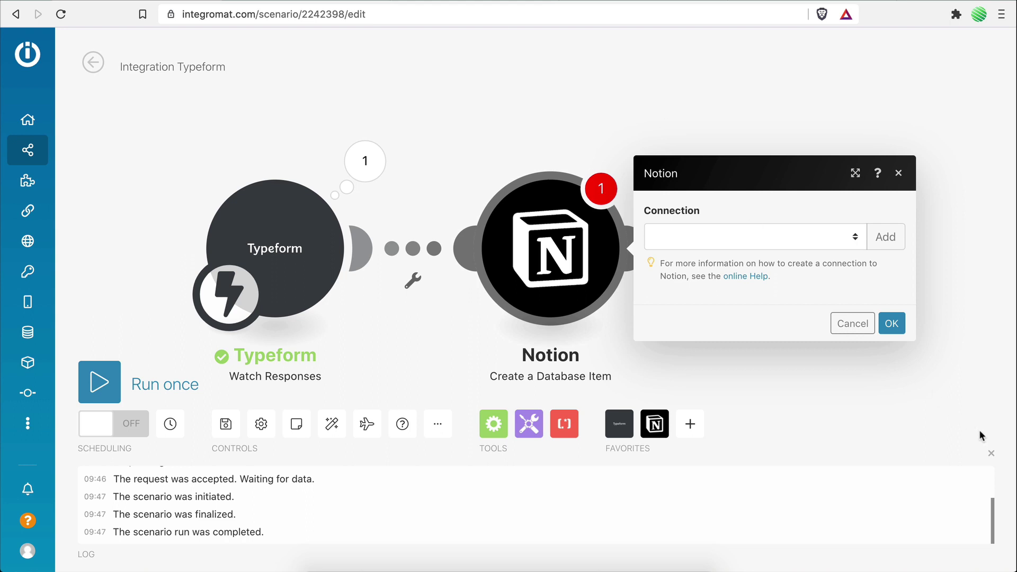
pyautogui.click(991, 452)
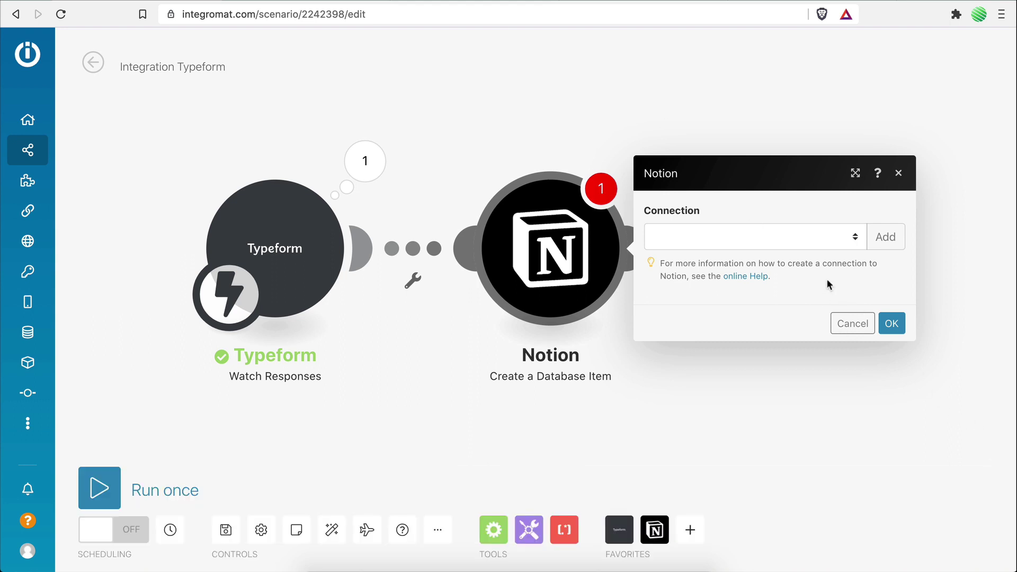
pyautogui.click(892, 242)
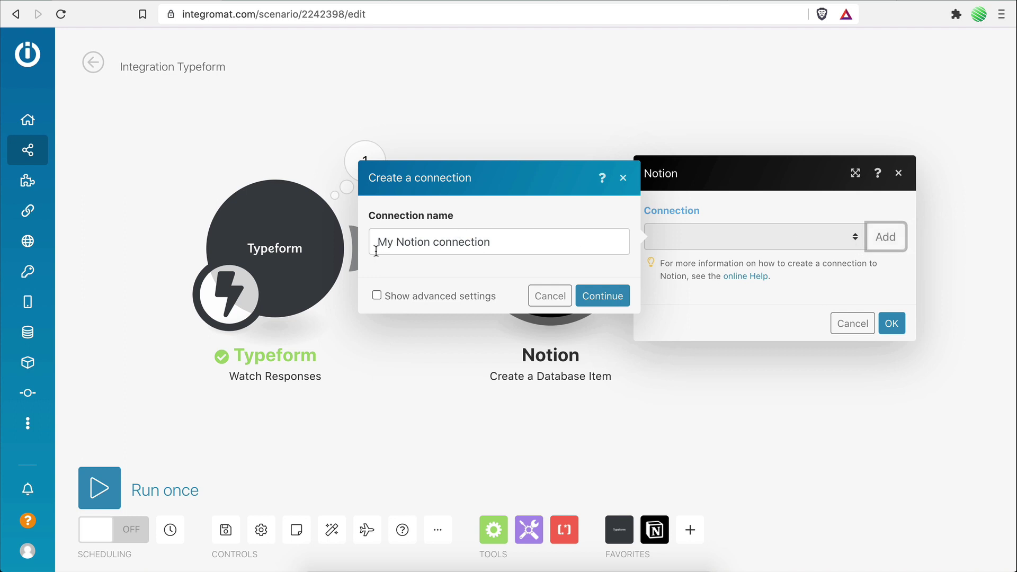
pyautogui.moveTo(375, 244); pyautogui.dragTo(483, 244)
pyautogui.click(494, 280)
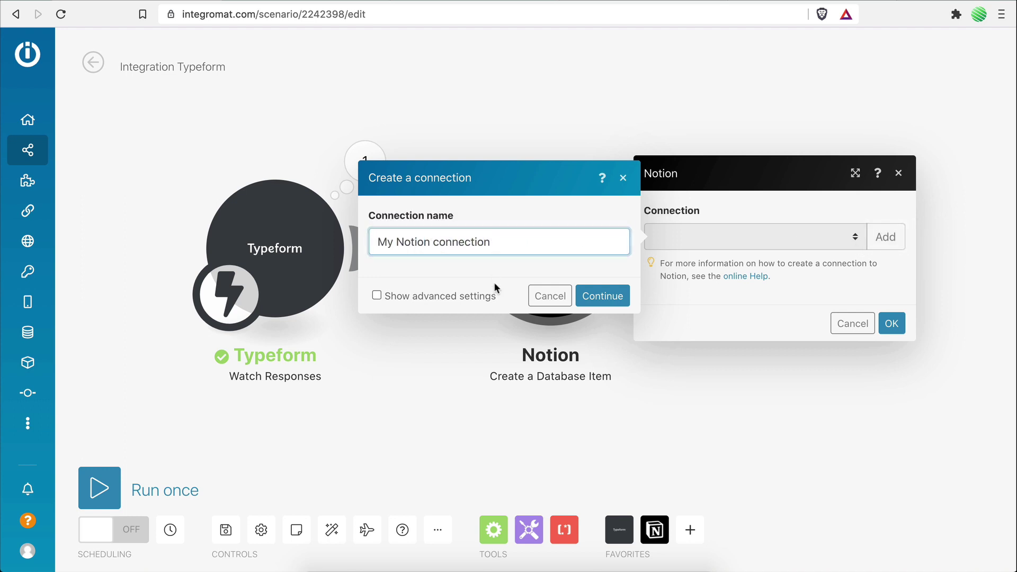
pyautogui.click(604, 296)
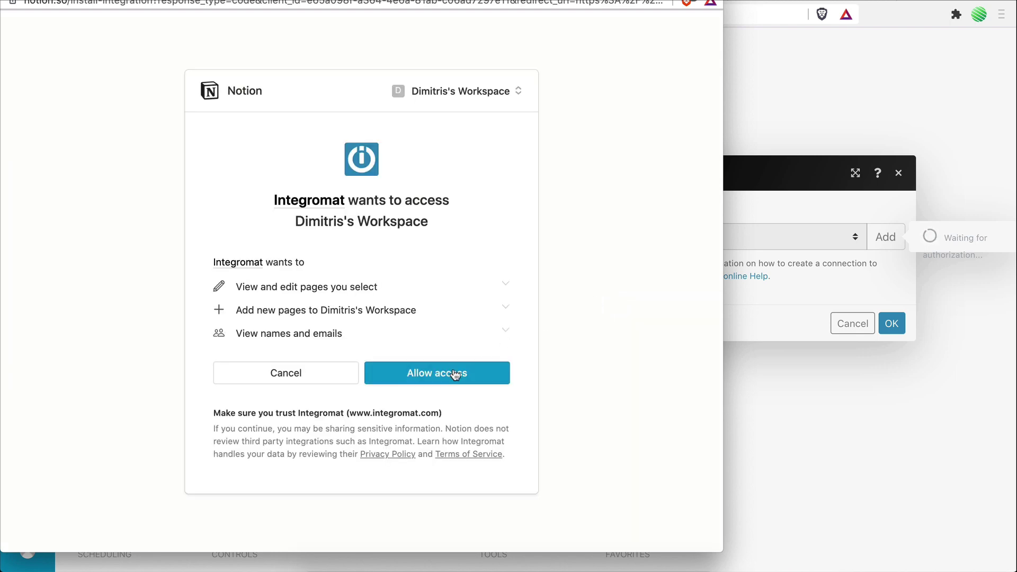
# Step: Grant Integromat access to the Notion workspace
pyautogui.click(455, 374)
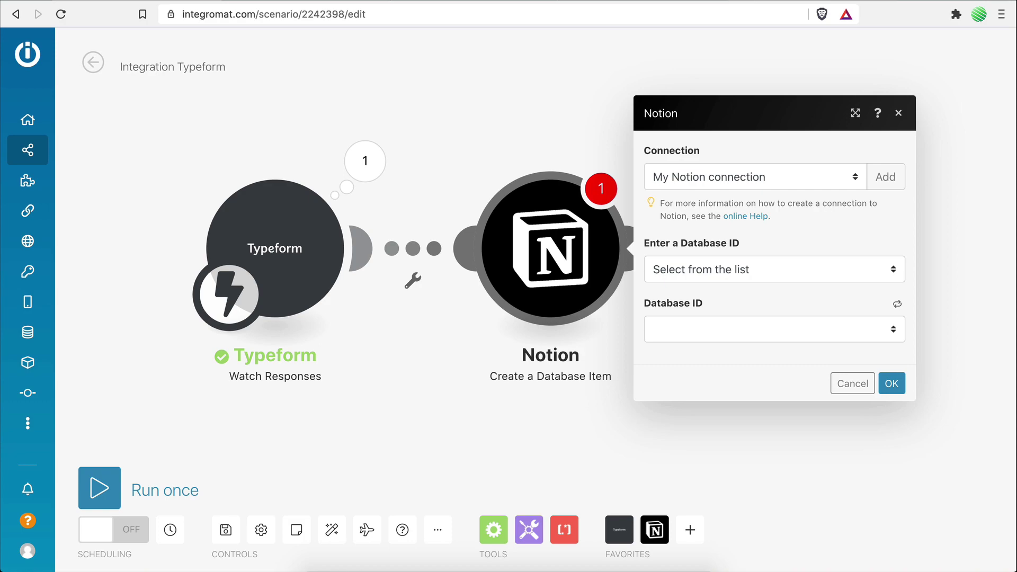
# Step: Invite the Integromat integration with edit access to the Notion Home page
pyautogui.hotkey('ctrl', 'Tab')
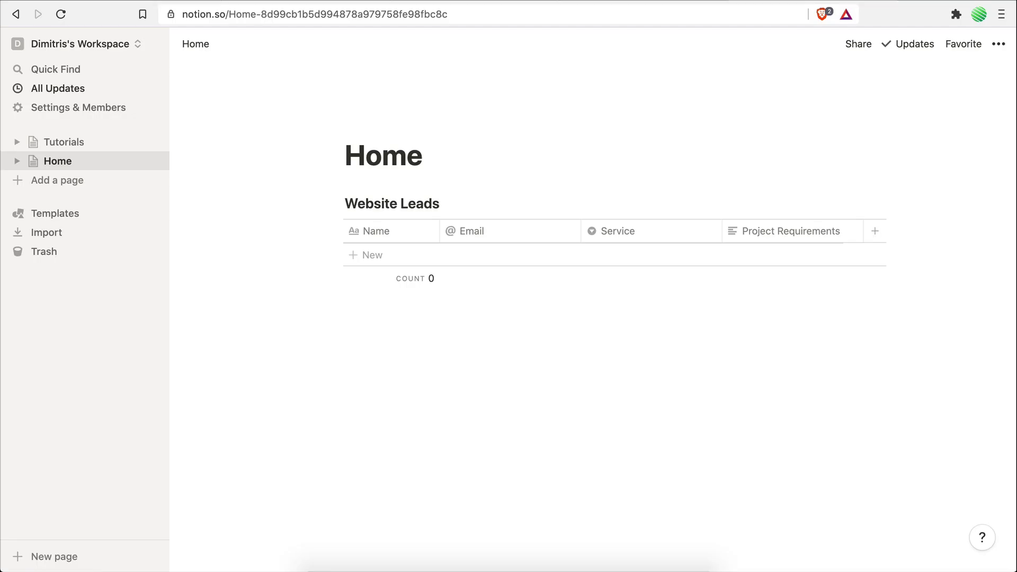
pyautogui.click(855, 46)
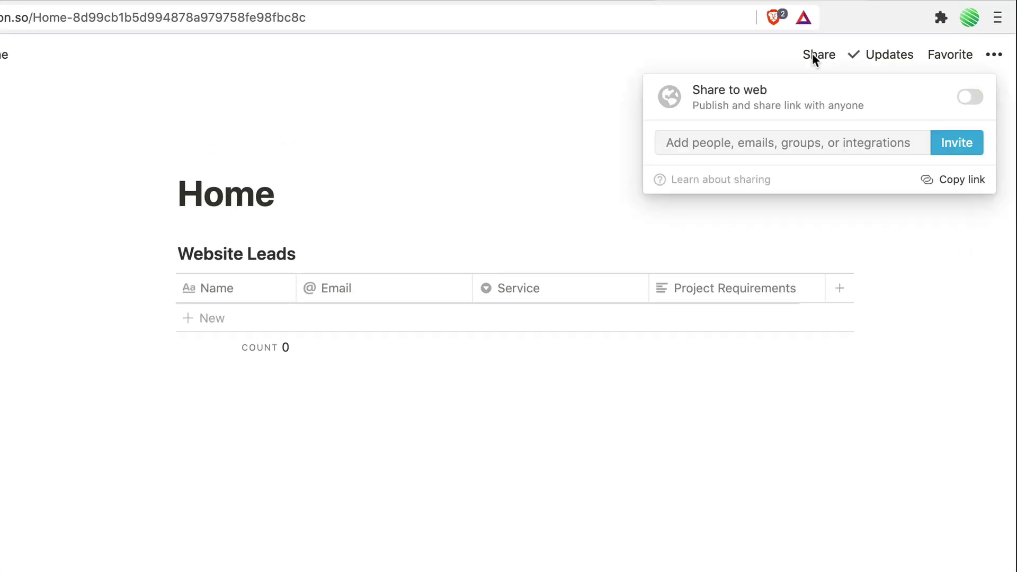
pyautogui.click(774, 142)
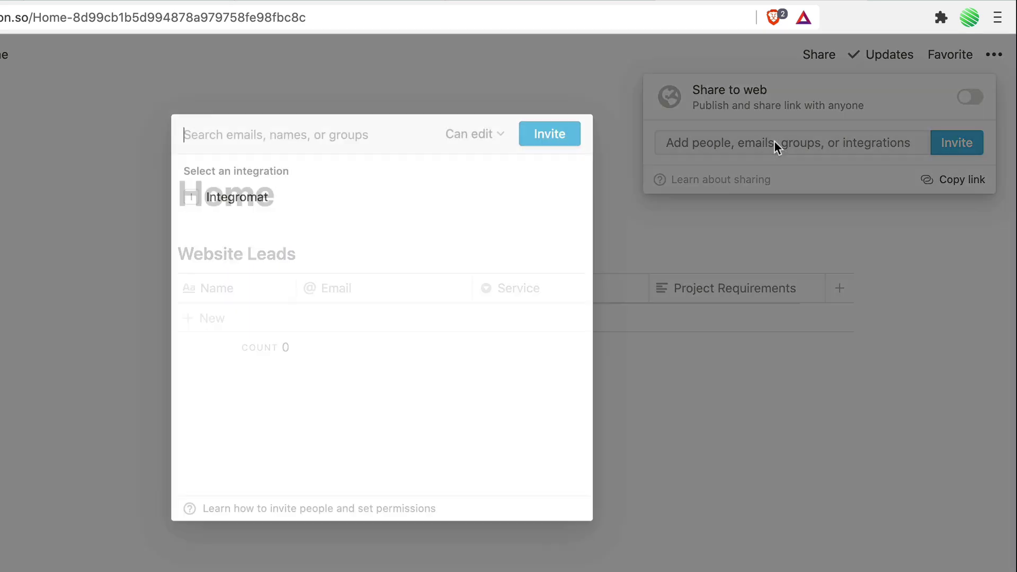
pyautogui.click(355, 197)
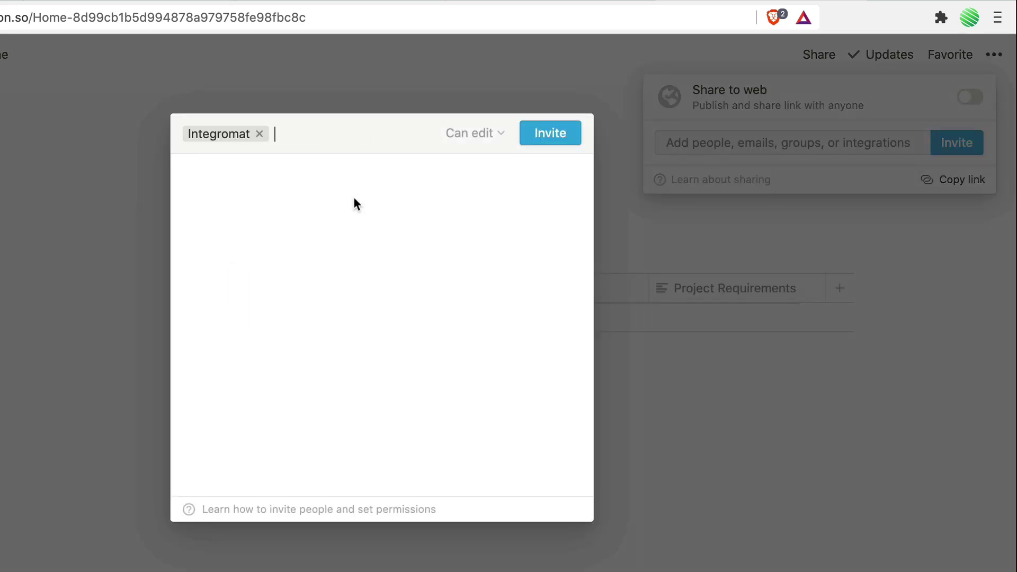
pyautogui.click(548, 140)
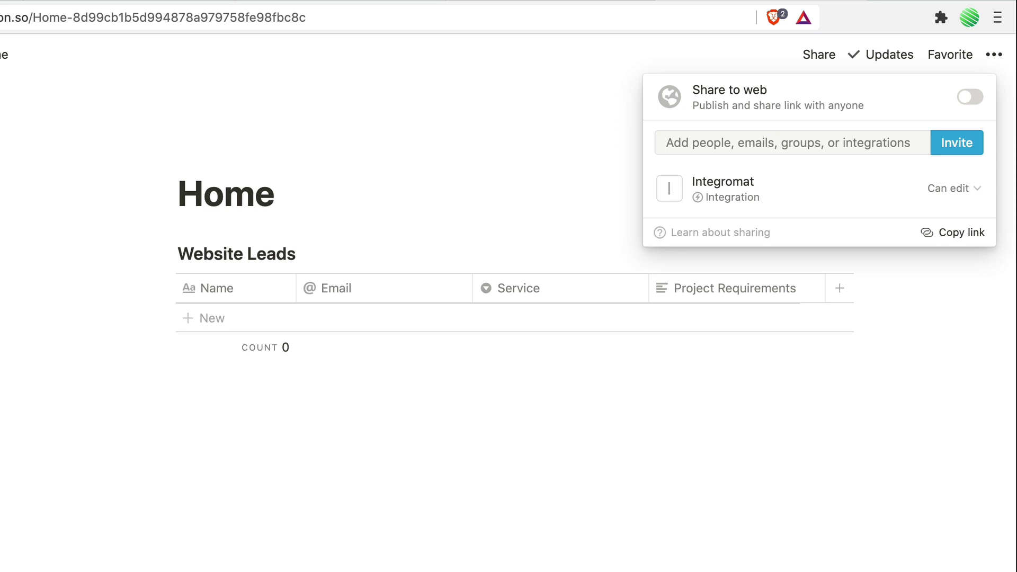
pyautogui.click(471, 137)
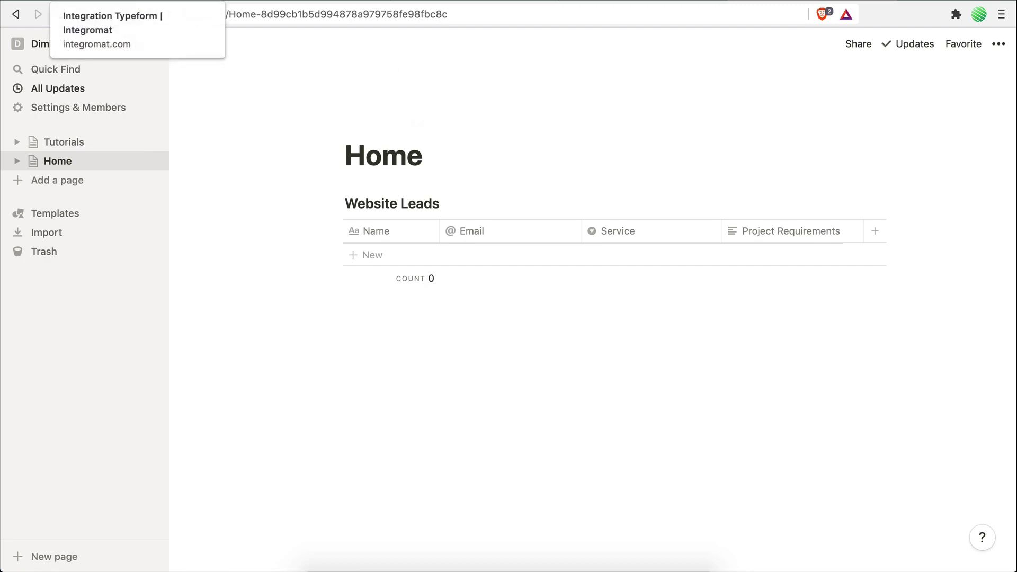
pyautogui.hotkey('ctrl', 'Tab')
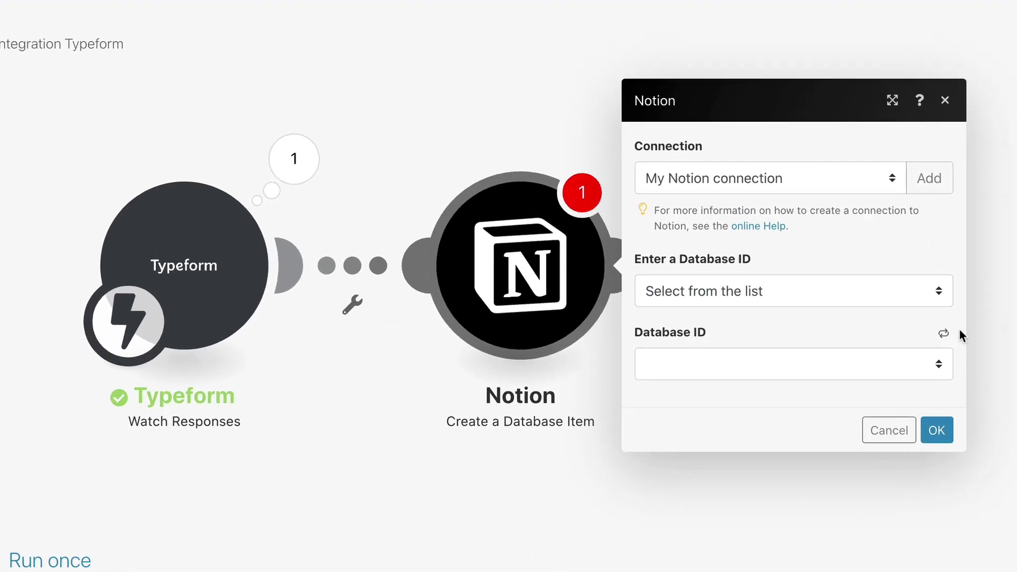
# Step: Refresh the Notion database list and set Database ID to Website Leads
pyautogui.click(897, 305)
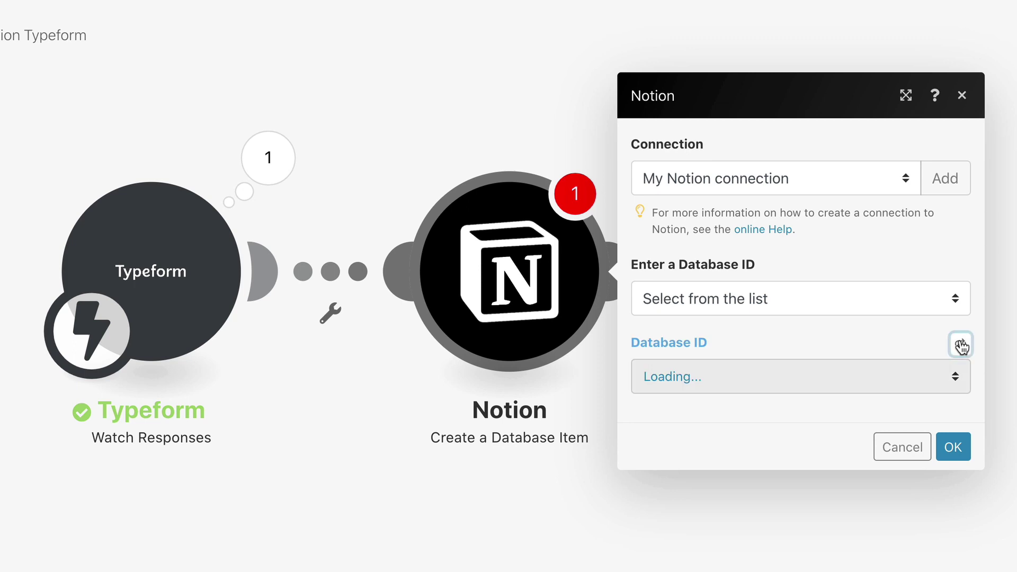
pyautogui.click(798, 377)
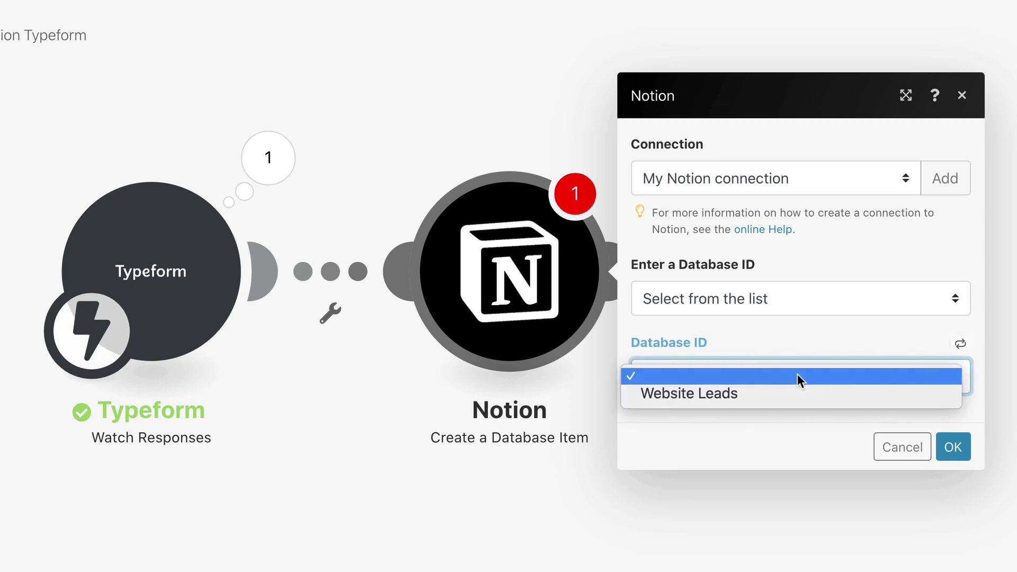
pyautogui.click(797, 394)
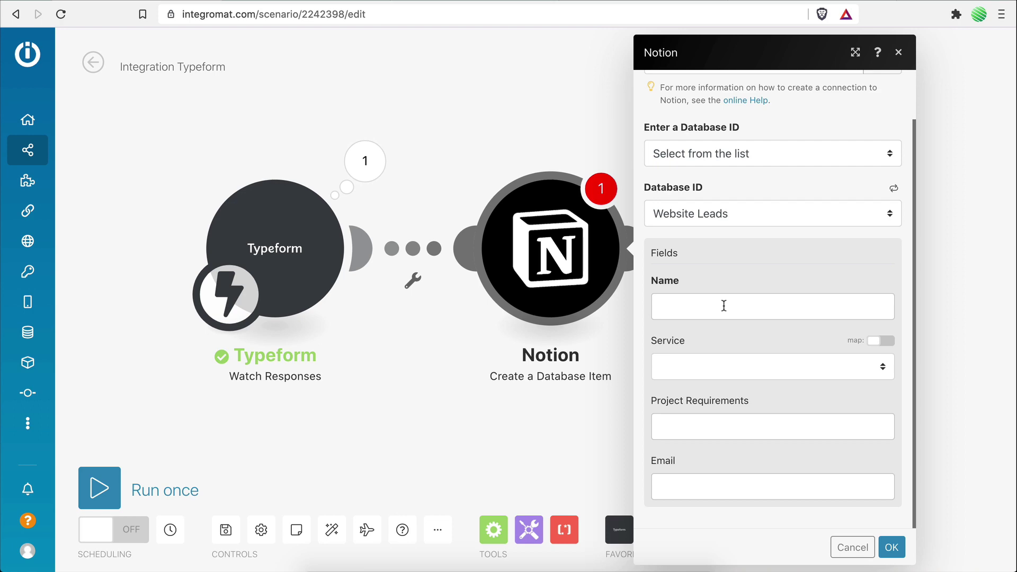
pyautogui.click(711, 305)
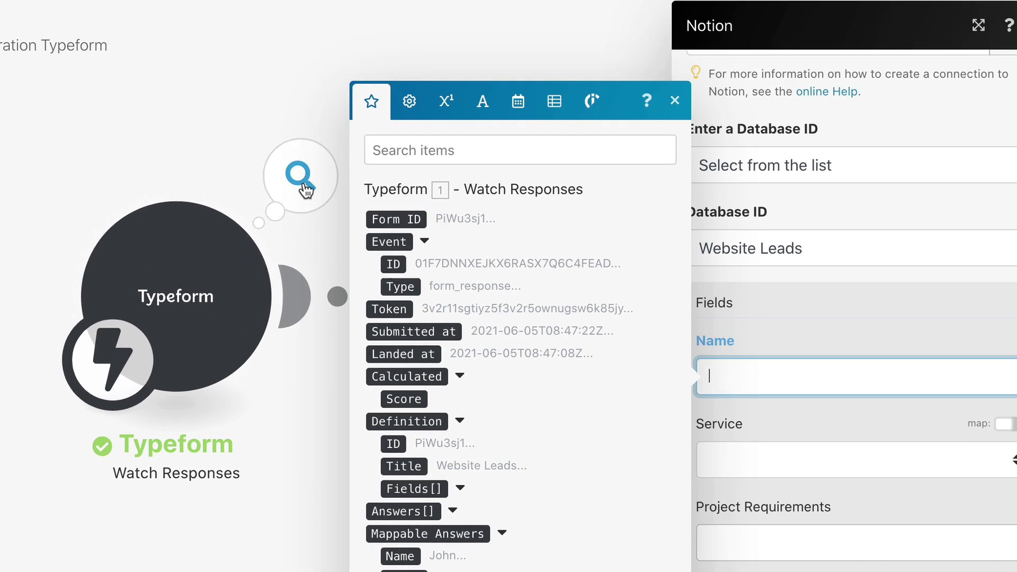
pyautogui.click(238, 62)
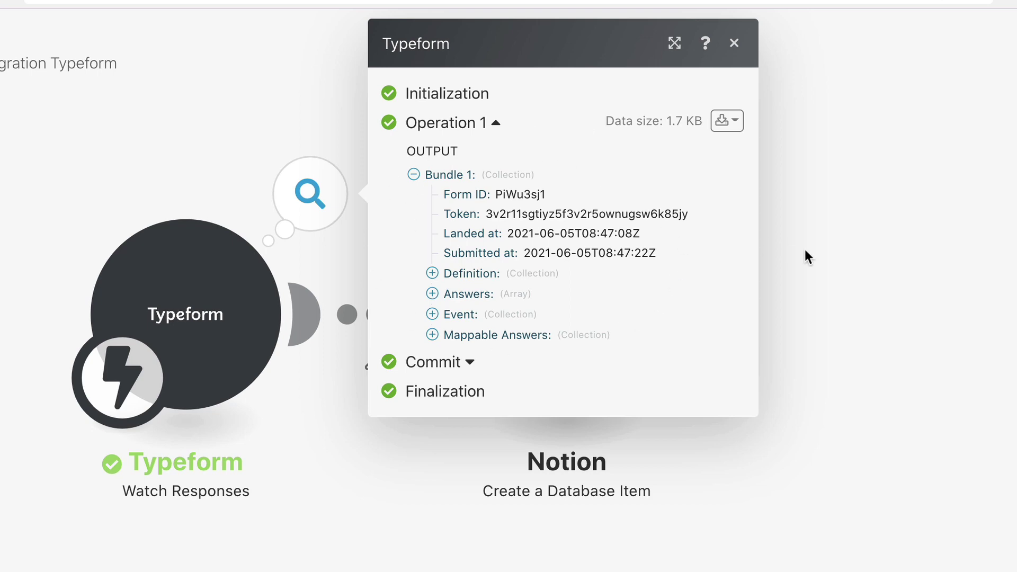
pyautogui.click(826, 257)
pyautogui.click(568, 311)
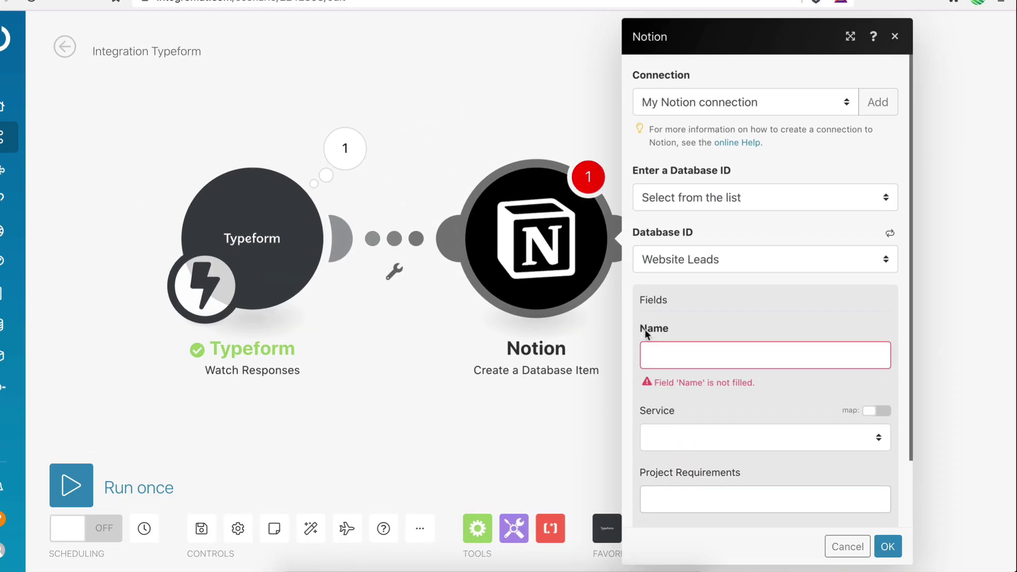
# Step: Map the Typeform Name and Email answers into the Notion Name and Email fields
pyautogui.click(652, 347)
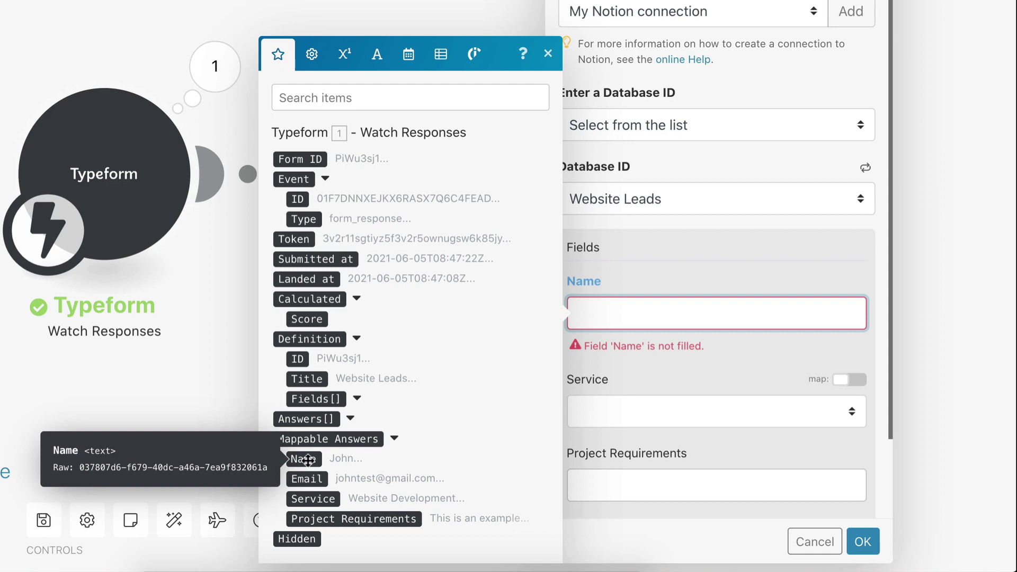
pyautogui.click(308, 460)
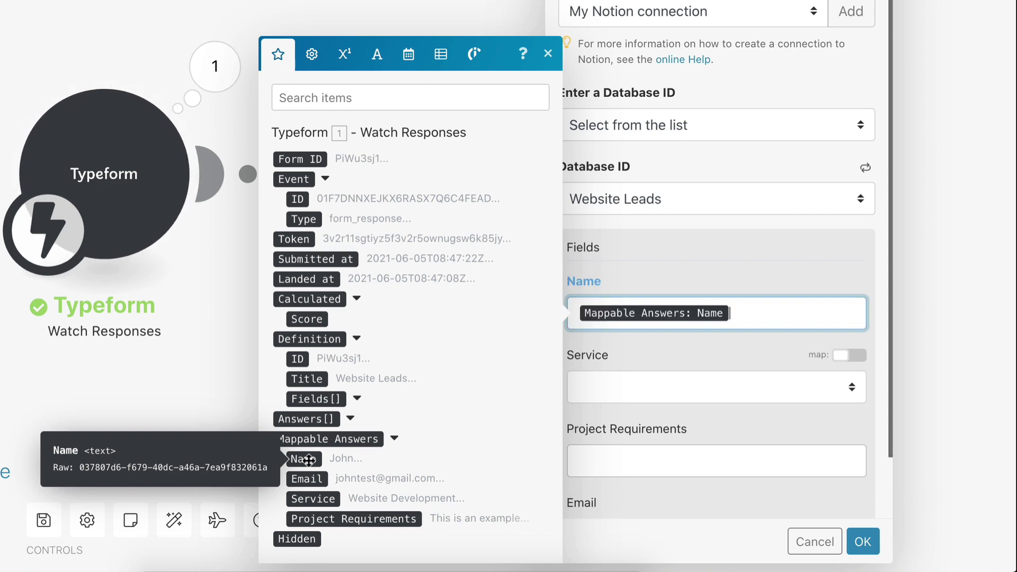
pyautogui.scroll(-2, 684, 427)
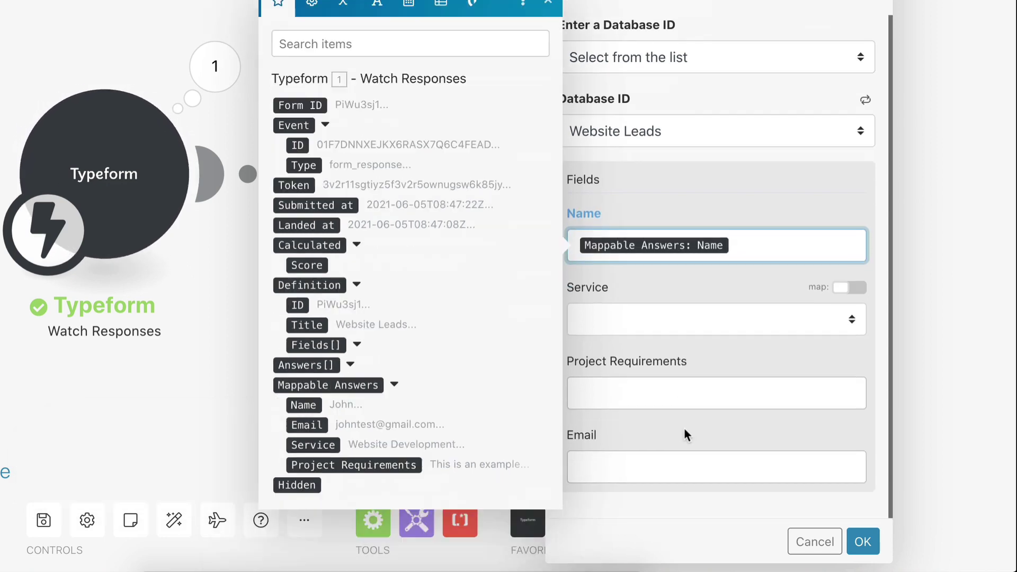
pyautogui.click(662, 465)
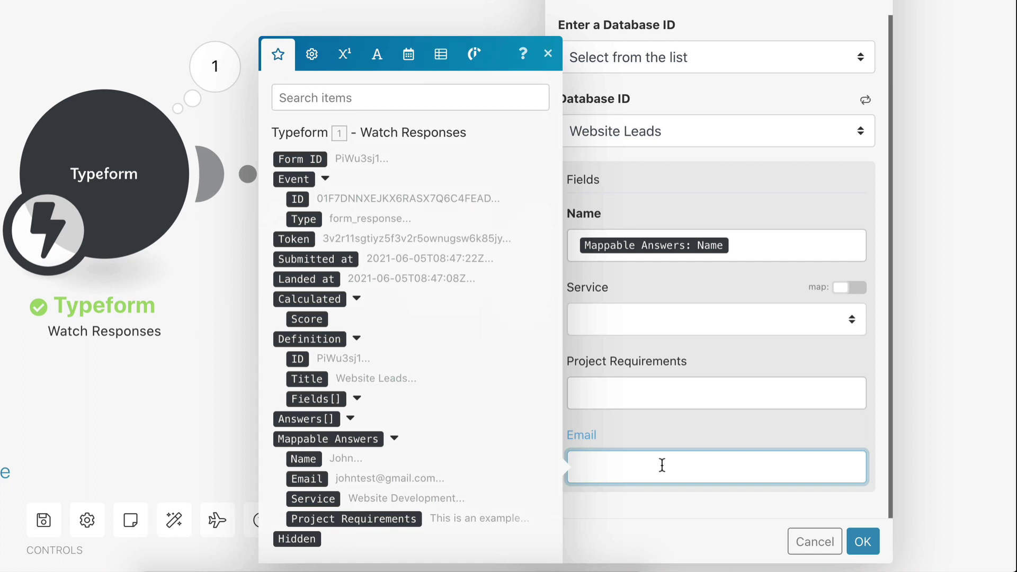
pyautogui.click(307, 479)
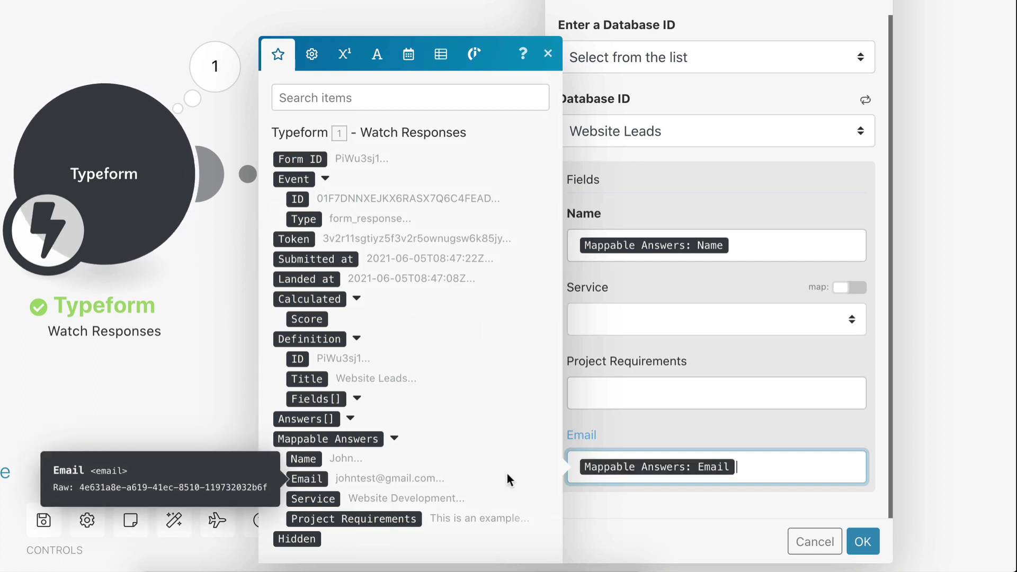
# Step: Map the Service and Project Requirements answers into their fields and save the module settings
pyautogui.click(846, 292)
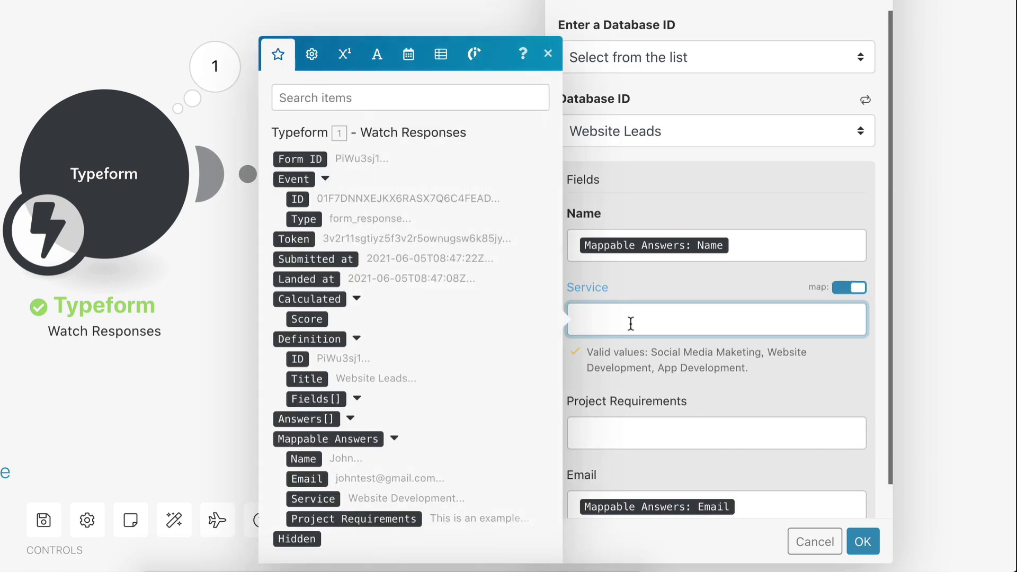
pyautogui.scroll(-1, 631, 323)
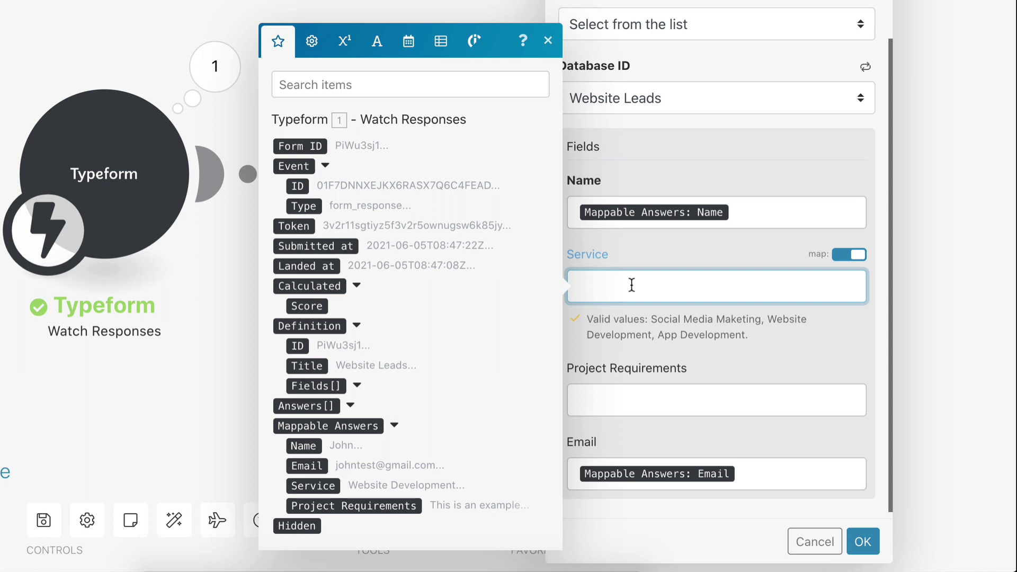
pyautogui.click(318, 486)
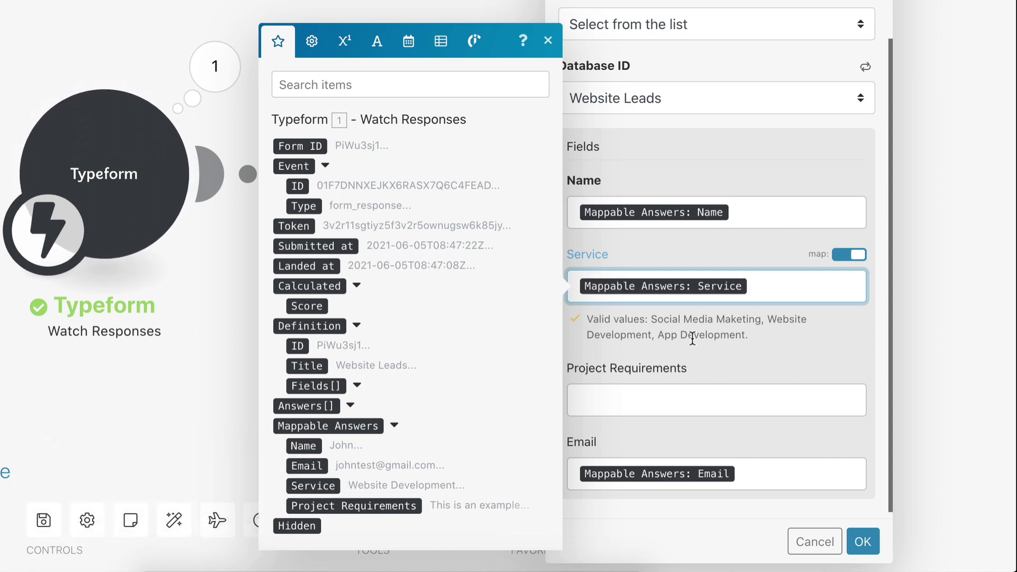
pyautogui.click(664, 401)
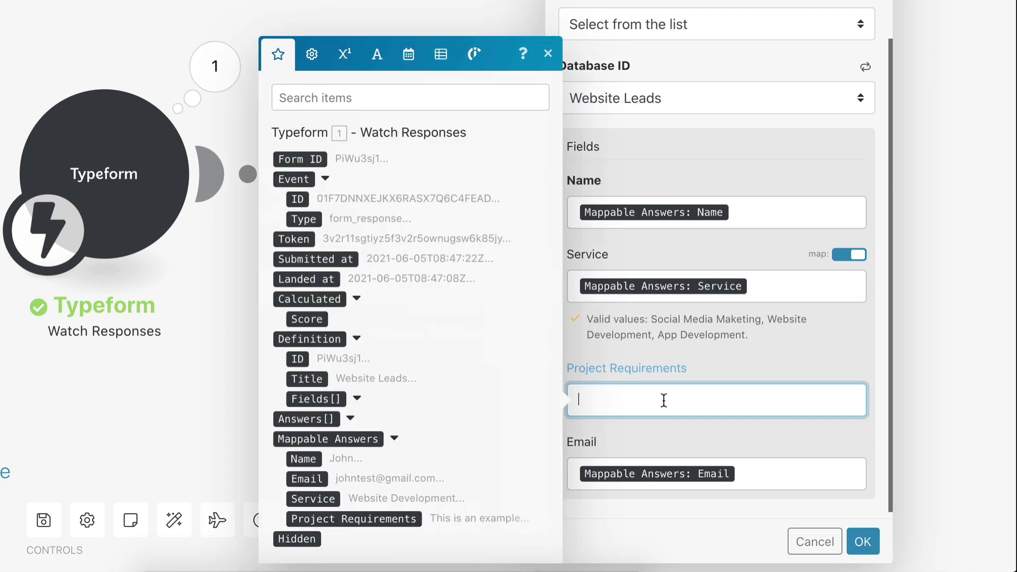
pyautogui.click(408, 518)
pyautogui.click(800, 342)
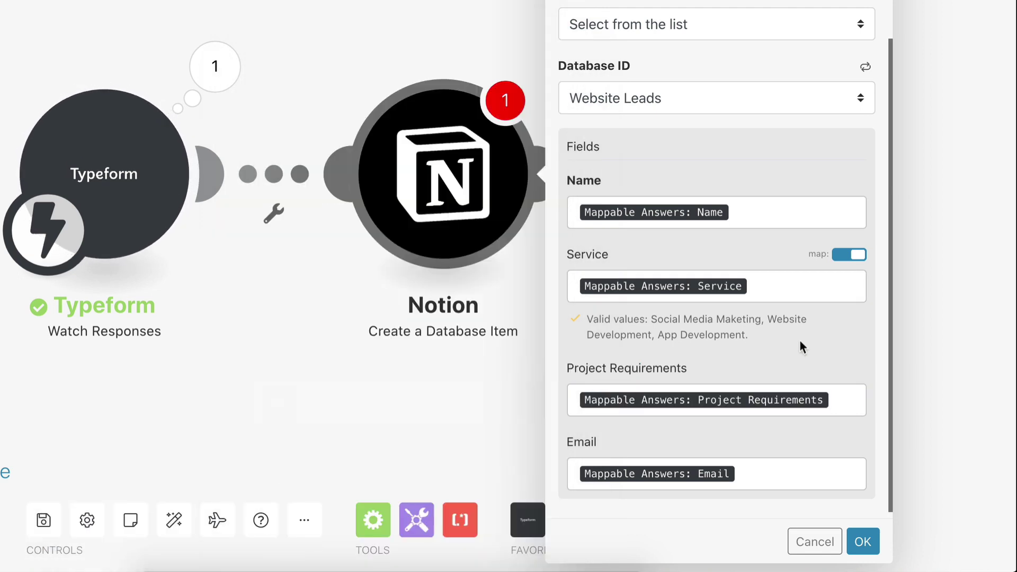
pyautogui.click(863, 541)
pyautogui.click(183, 511)
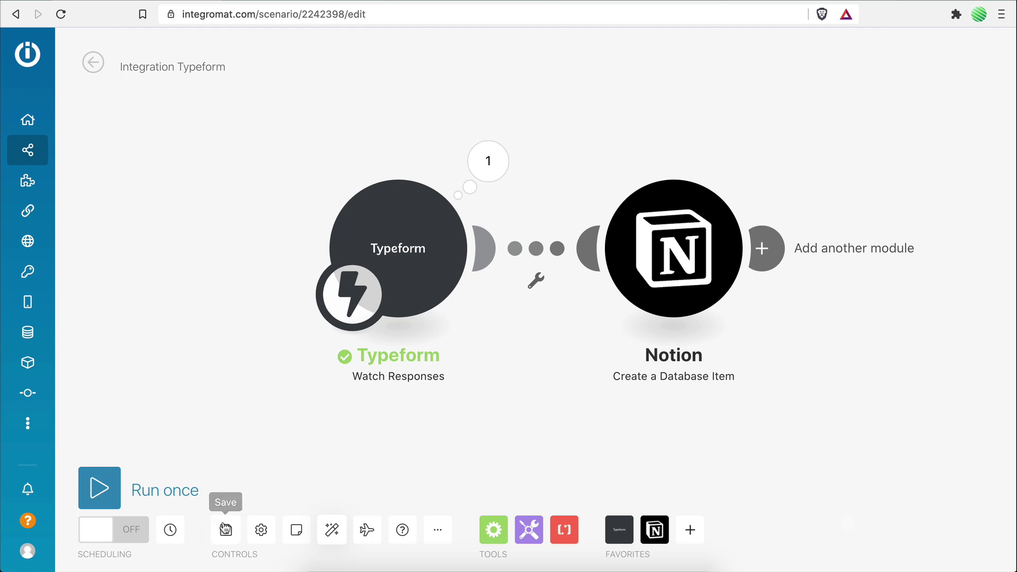
# Step: Save the scenario and run it once
pyautogui.click(225, 528)
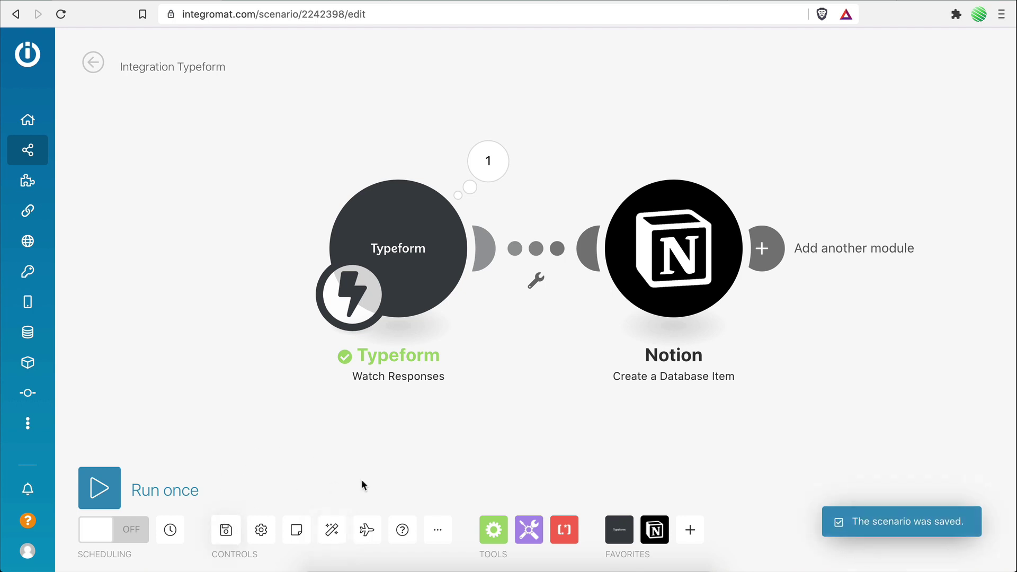
pyautogui.click(99, 488)
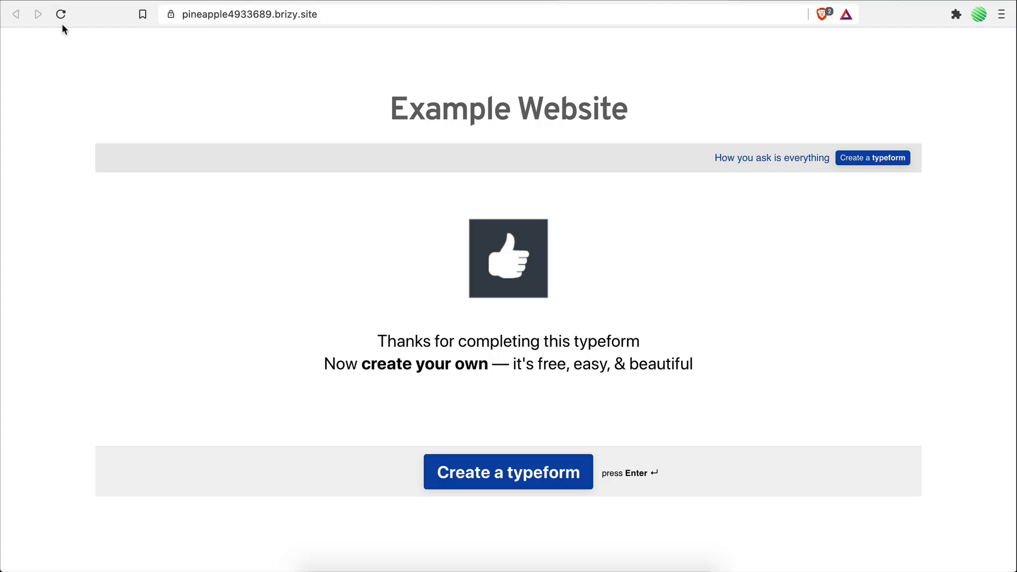
# Step: Reload the example website and answer the form with a test name and e-mail address
pyautogui.click(62, 22)
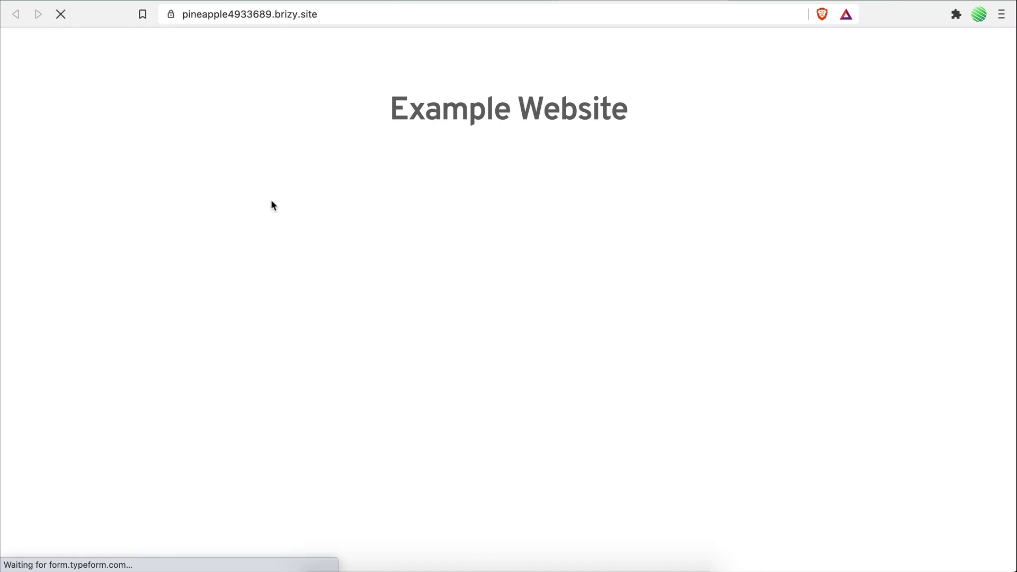
pyautogui.write('Mik')
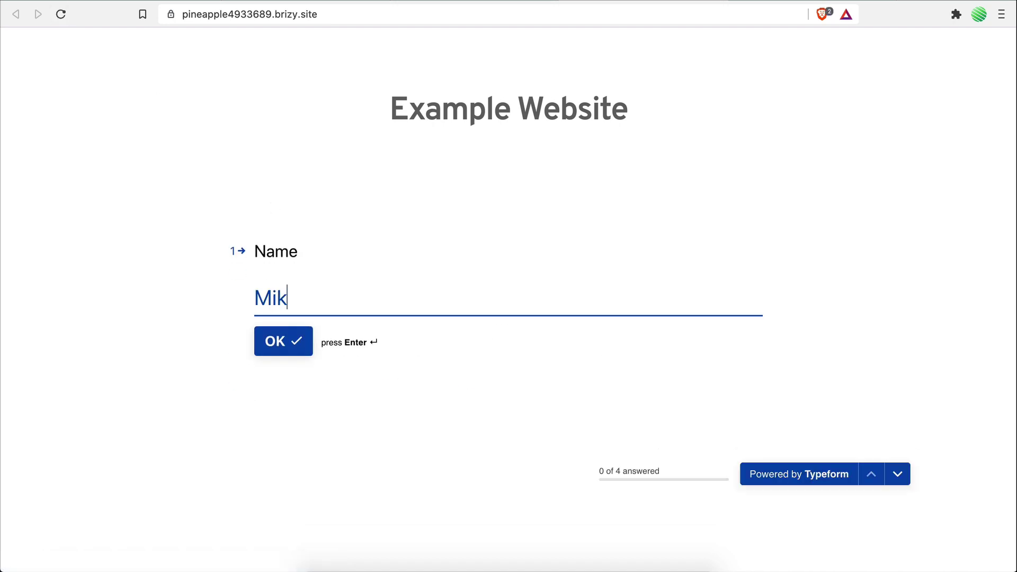
pyautogui.press('Return')
pyautogui.press('Return')
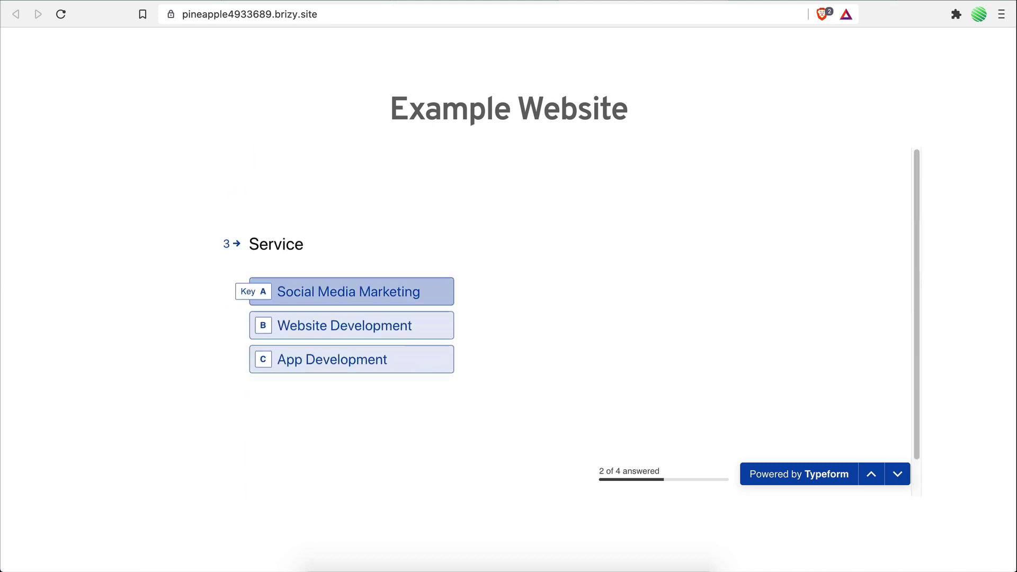
# Step: Choose App Development, enter 'This is an example project', submit, and check the Notion table
pyautogui.click(329, 357)
pyautogui.write('This is an ex')
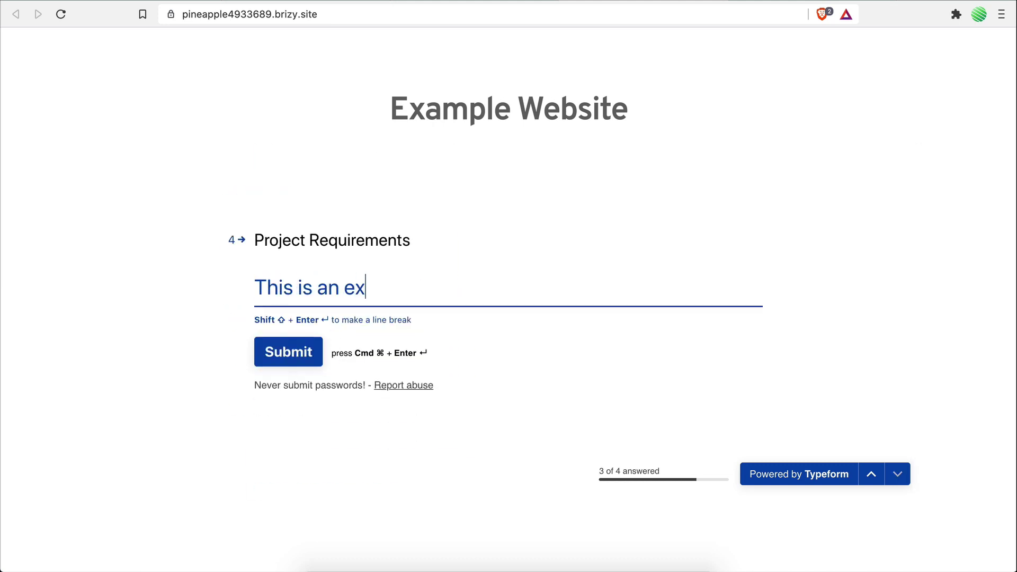
pyautogui.write('ample project')
pyautogui.click(283, 356)
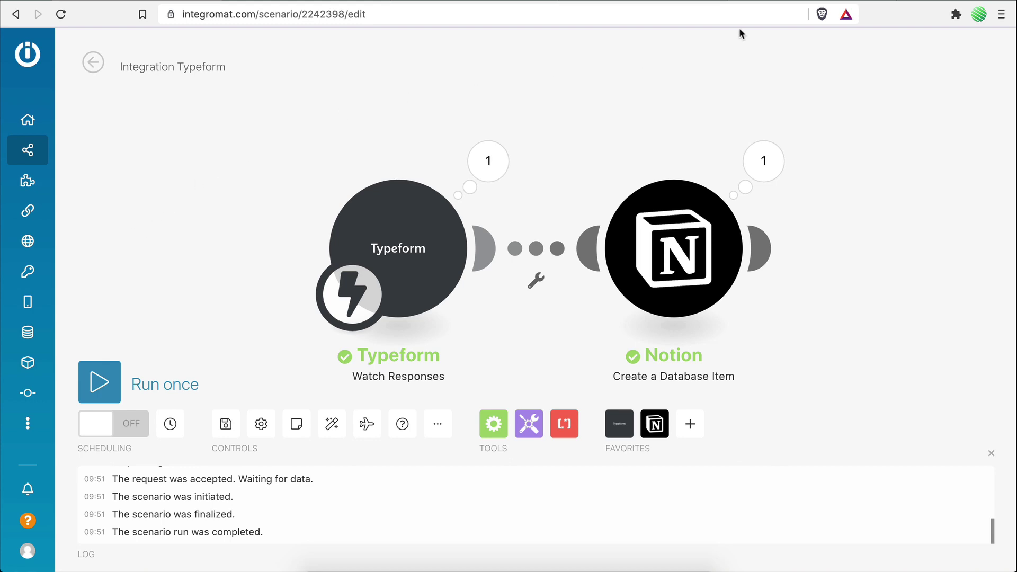
pyautogui.click(761, 6)
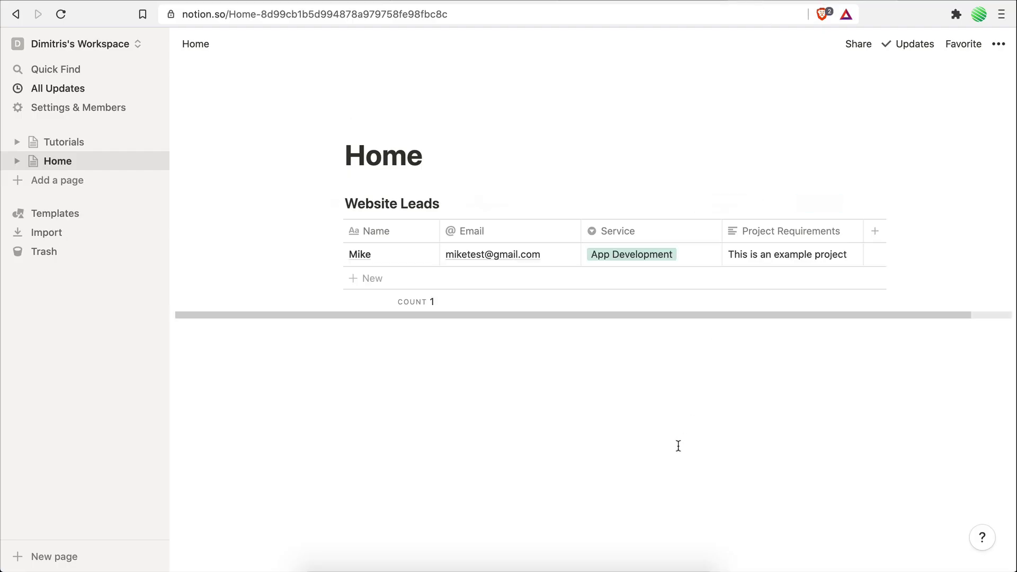